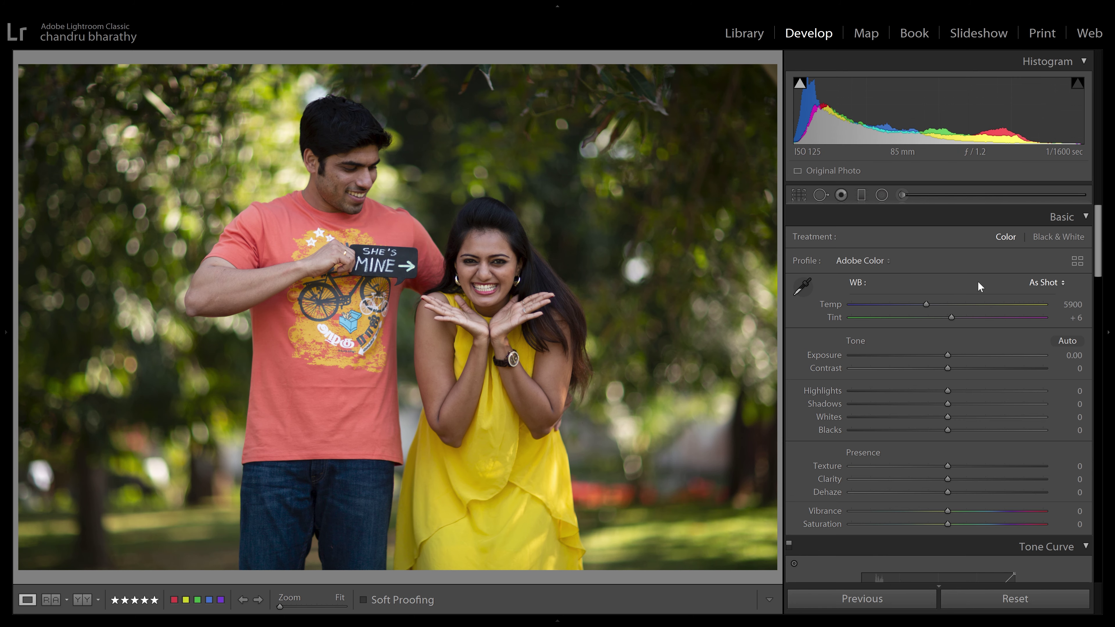
Step: Set the white balance to Temp 5119 and Tint +13, with Exposure at +0.13 and Contrast at +9
{"action": "left_click_drag", "start_coordinate": [926, 304], "coordinate": [914, 310]}
{"action": "left_click_drag", "start_coordinate": [787, 394], "coordinate": [796, 405]}
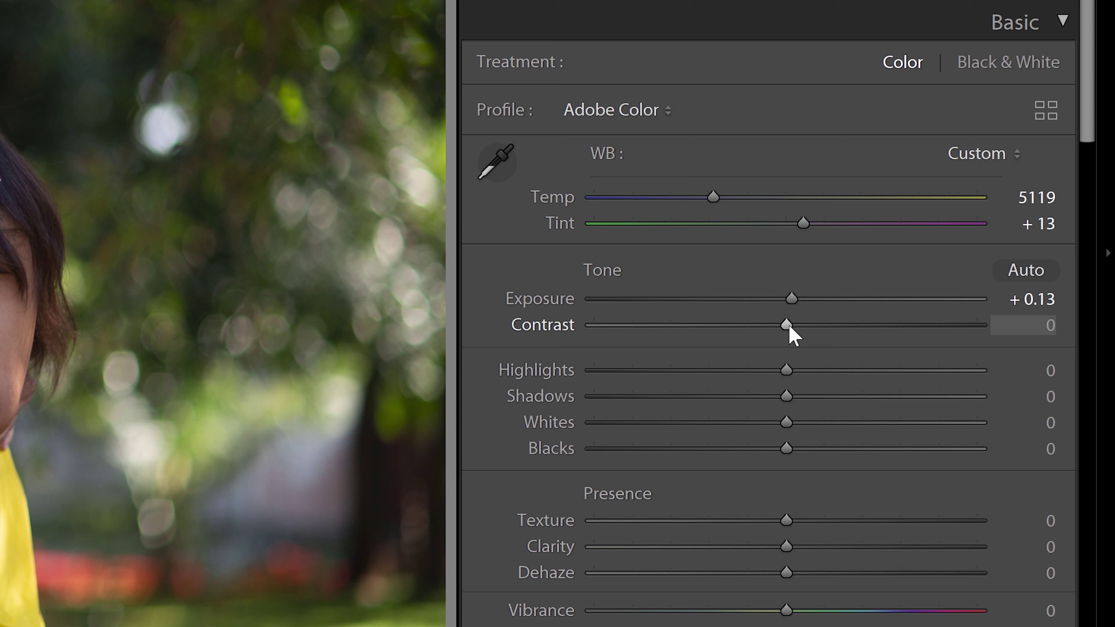
{"action": "left_click_drag", "start_coordinate": [790, 327], "coordinate": [808, 327]}
Step: Set the tone values to Highlights −68, Shadows −33, Whites +10 and Blacks +100
{"action": "left_click_drag", "start_coordinate": [786, 370], "coordinate": [660, 372]}
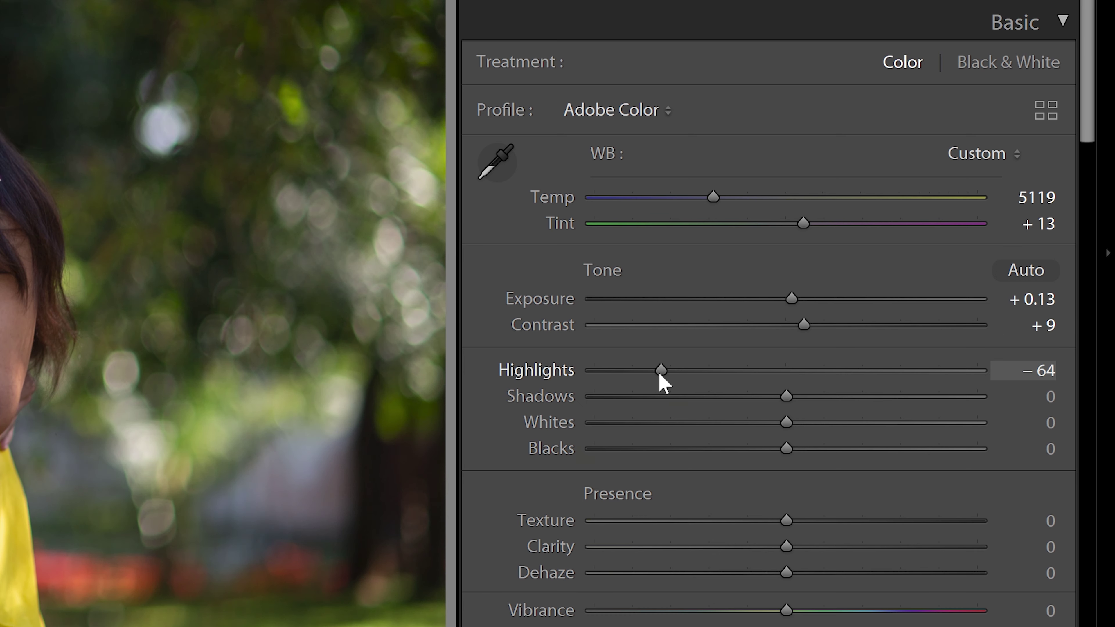
{"action": "left_click_drag", "start_coordinate": [786, 399], "coordinate": [724, 407]}
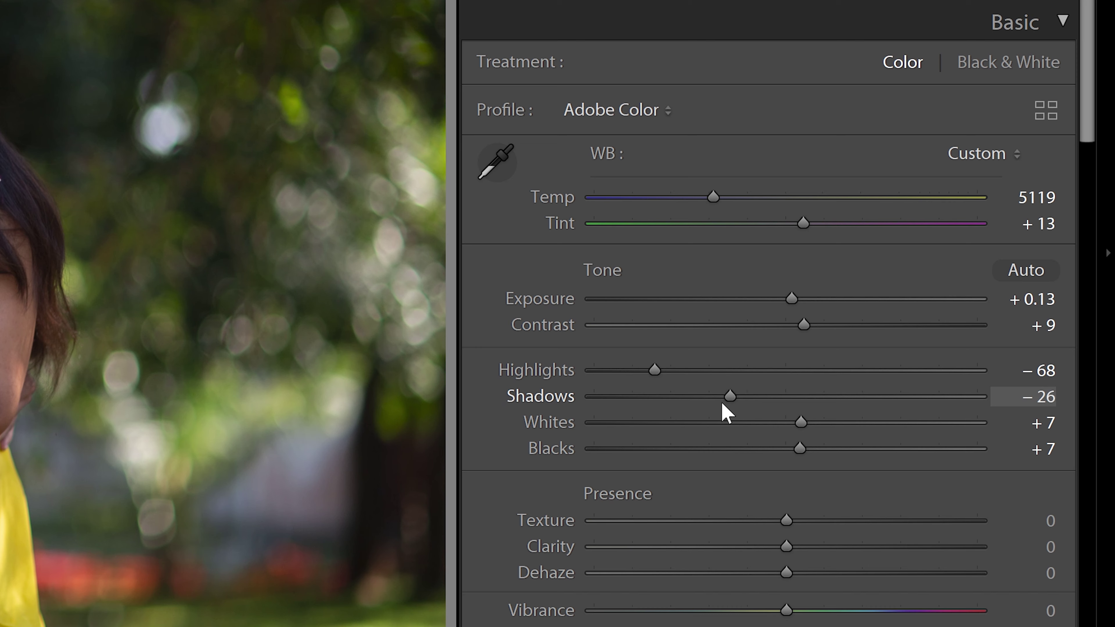
{"action": "left_click_drag", "start_coordinate": [801, 424], "coordinate": [1072, 478]}
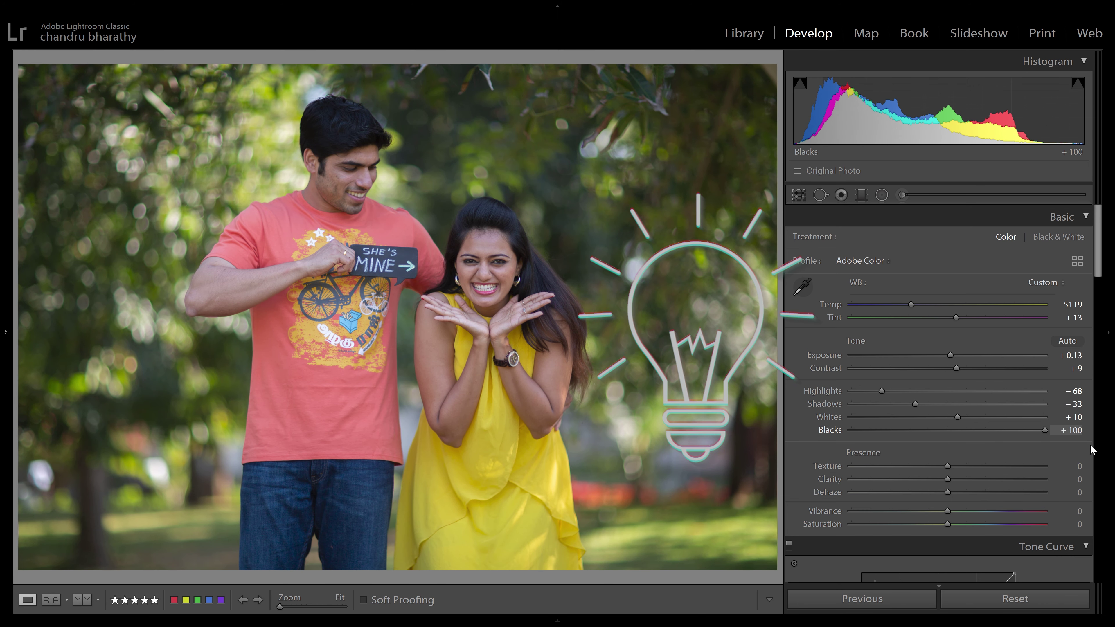
Step: Set the photo's Texture to +33 and Clarity to −22, leaving Dehaze at 0
{"action": "scroll", "coordinate": [1086, 409], "scroll_direction": "down", "scroll_amount": 4}
{"action": "left_click_drag", "start_coordinate": [948, 288], "coordinate": [979, 289]}
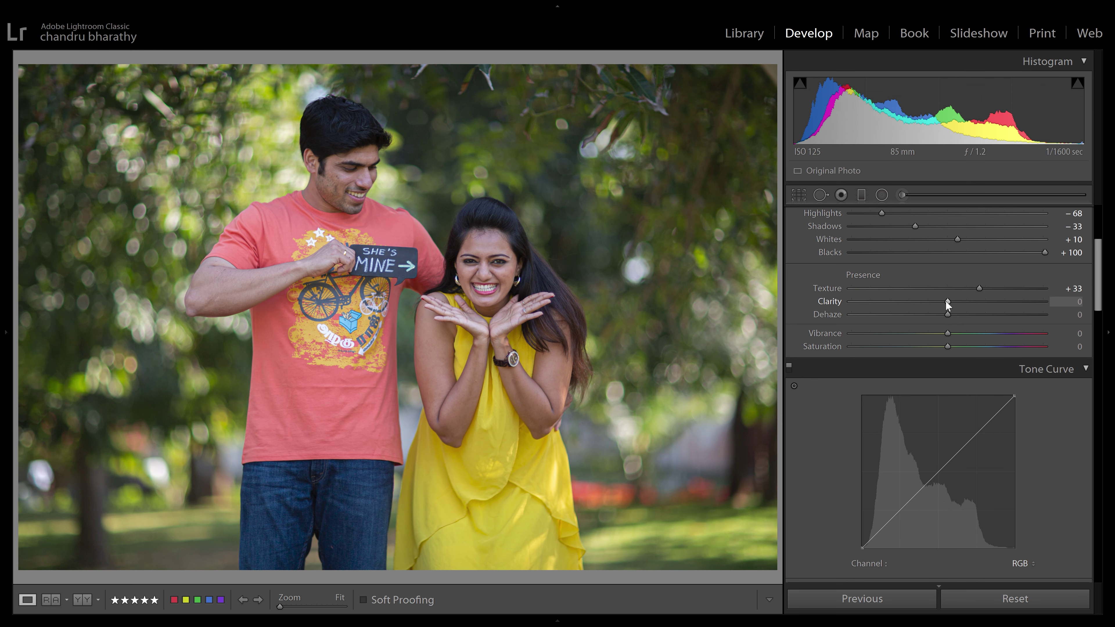
{"action": "left_click_drag", "start_coordinate": [949, 302], "coordinate": [930, 302]}
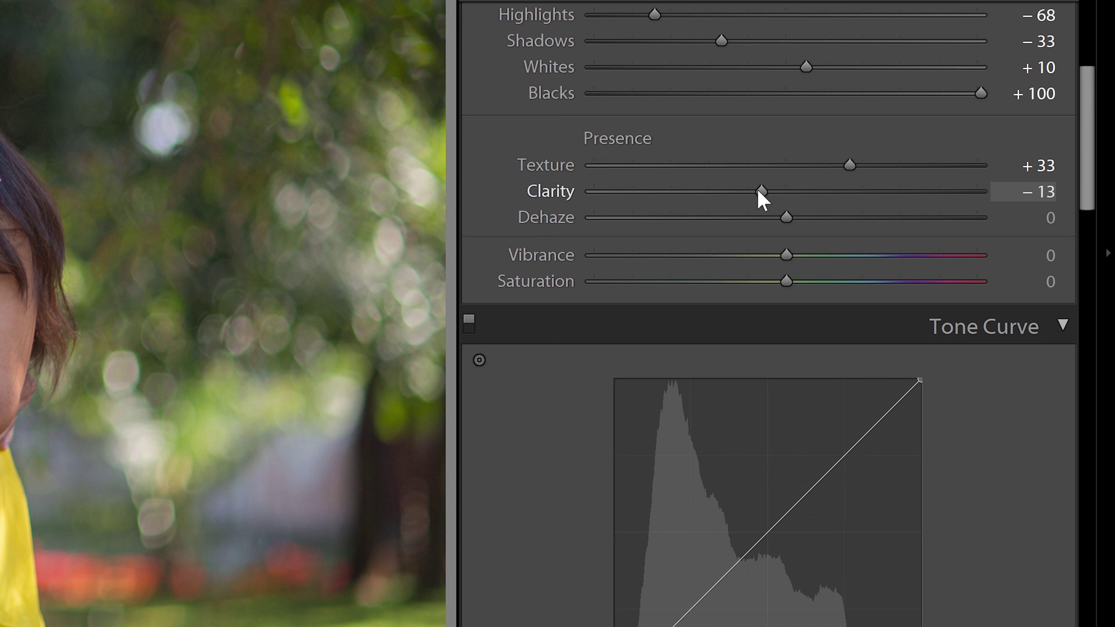
{"action": "left_click_drag", "start_coordinate": [749, 190], "coordinate": [744, 192]}
{"action": "left_click_drag", "start_coordinate": [948, 315], "coordinate": [947, 315]}
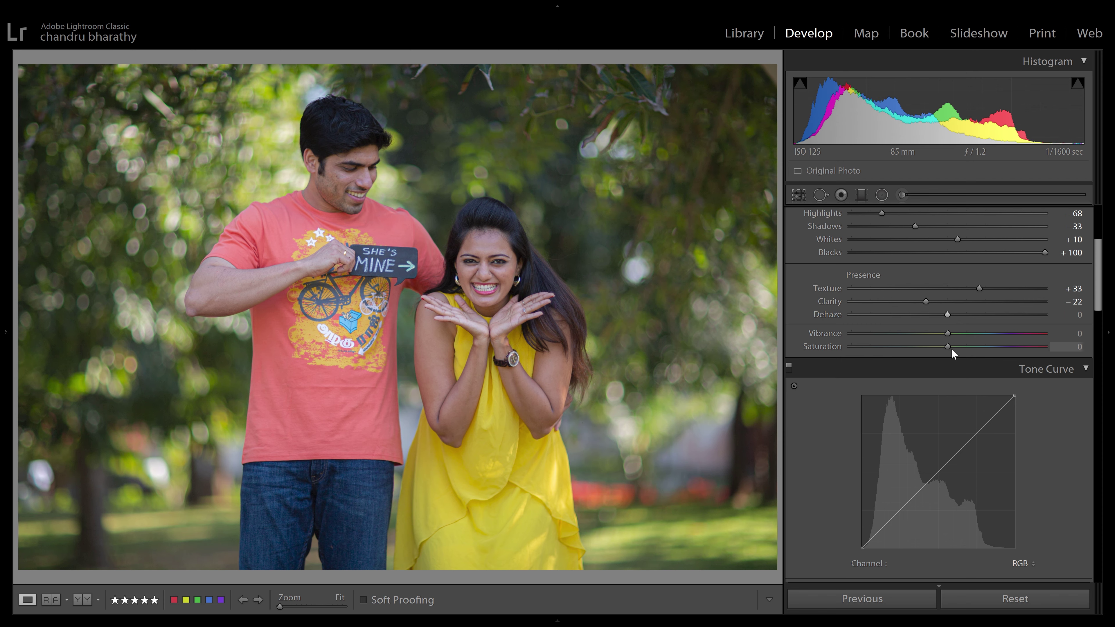
Step: Set the photo's overall Vibrance to +36 and Saturation to −4
{"action": "left_click_drag", "start_coordinate": [951, 332], "coordinate": [994, 332]}
{"action": "left_click_drag", "start_coordinate": [947, 348], "coordinate": [944, 351]}
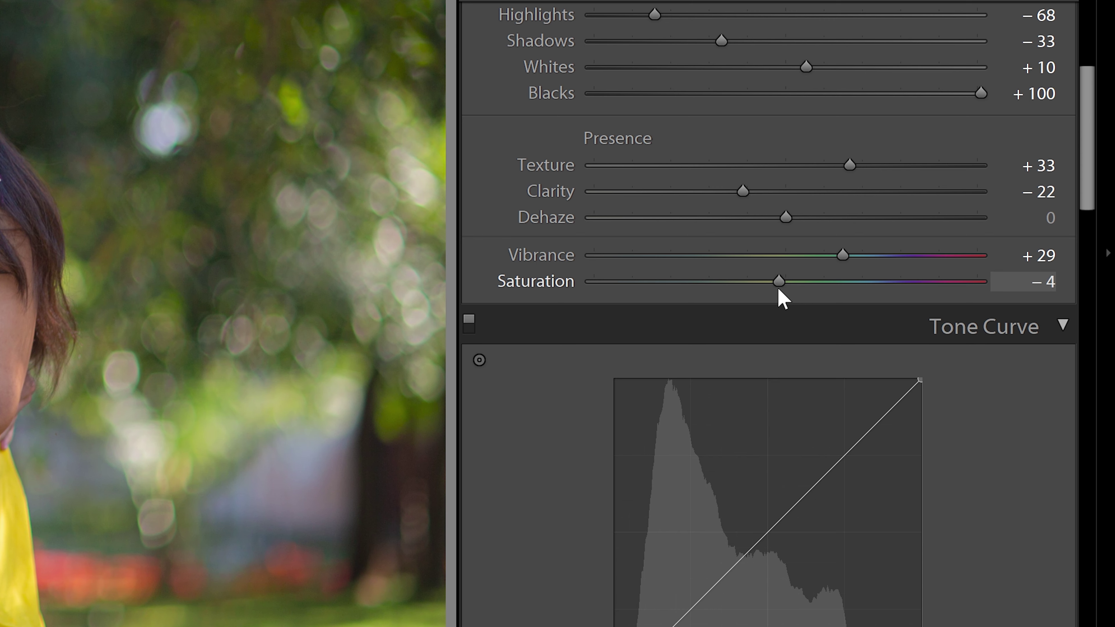
{"action": "left_click_drag", "start_coordinate": [843, 256], "coordinate": [868, 256]}
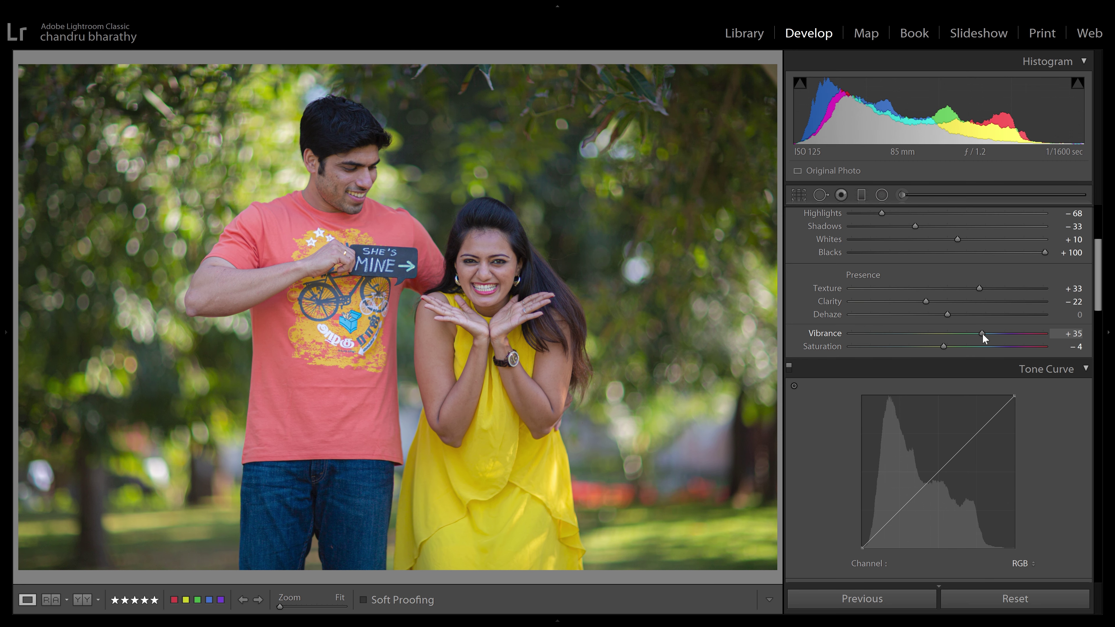
{"action": "left_click_drag", "start_coordinate": [988, 334], "coordinate": [984, 335]}
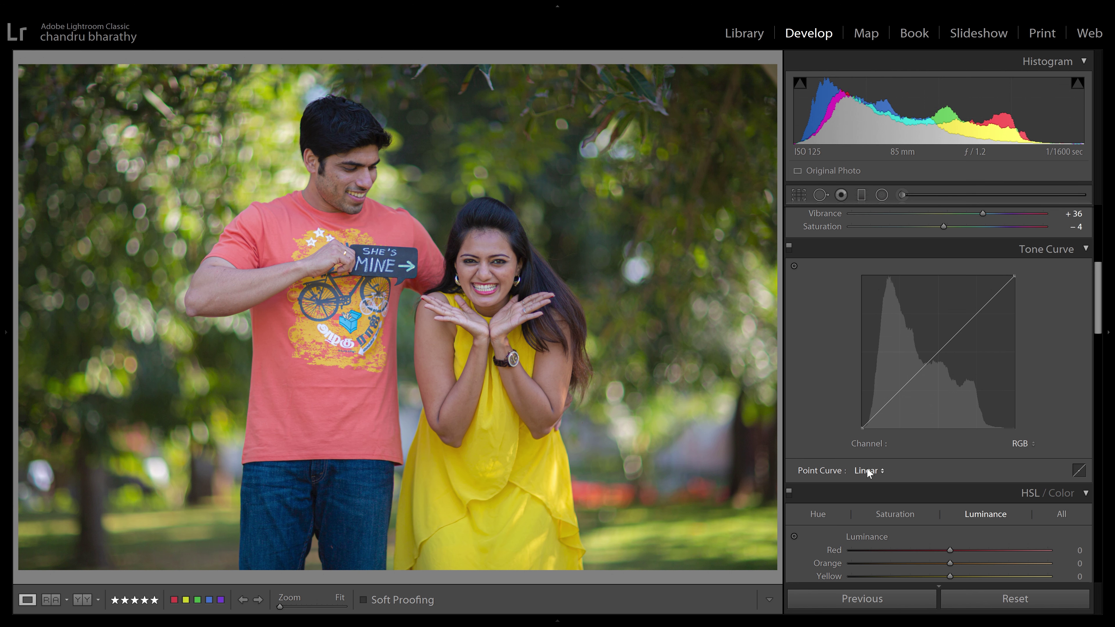
Step: Apply the Medium Contrast point curve and raise its black point and lowest shadow point for a slightly faded look
{"action": "left_click", "coordinate": [868, 470]}
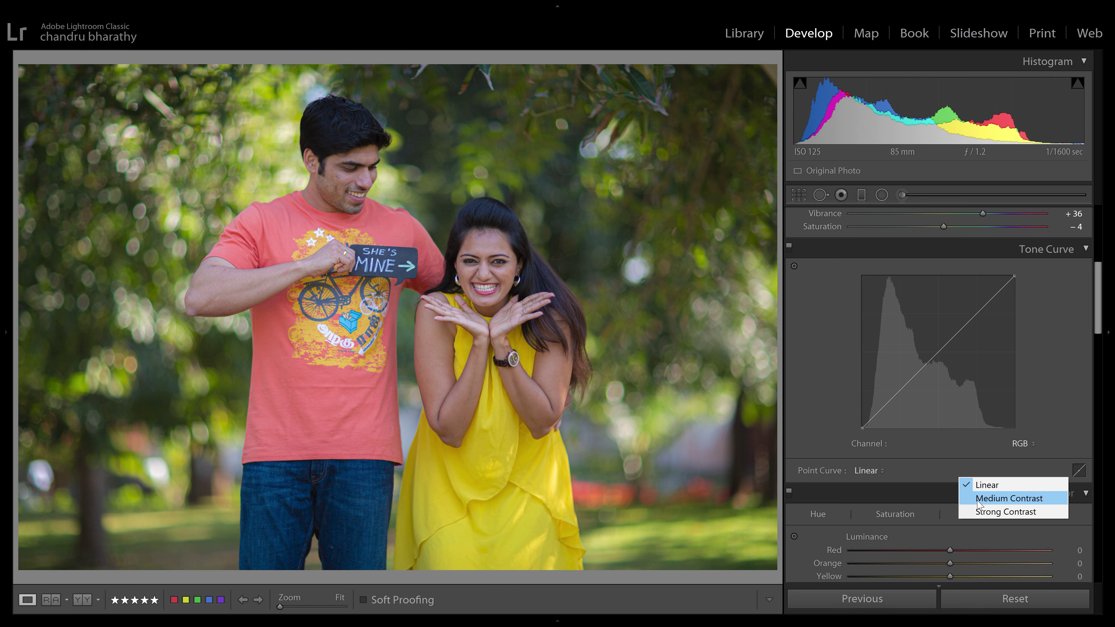
{"action": "left_click", "coordinate": [839, 562]}
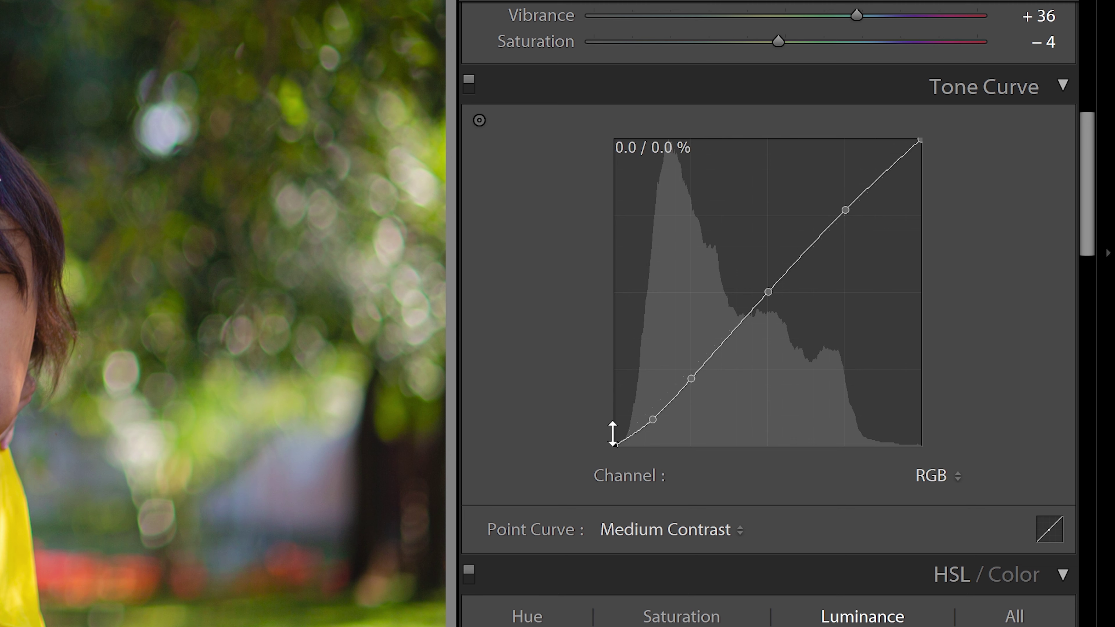
{"action": "left_click_drag", "start_coordinate": [861, 429], "coordinate": [862, 426]}
{"action": "left_click_drag", "start_coordinate": [616, 441], "coordinate": [608, 434]}
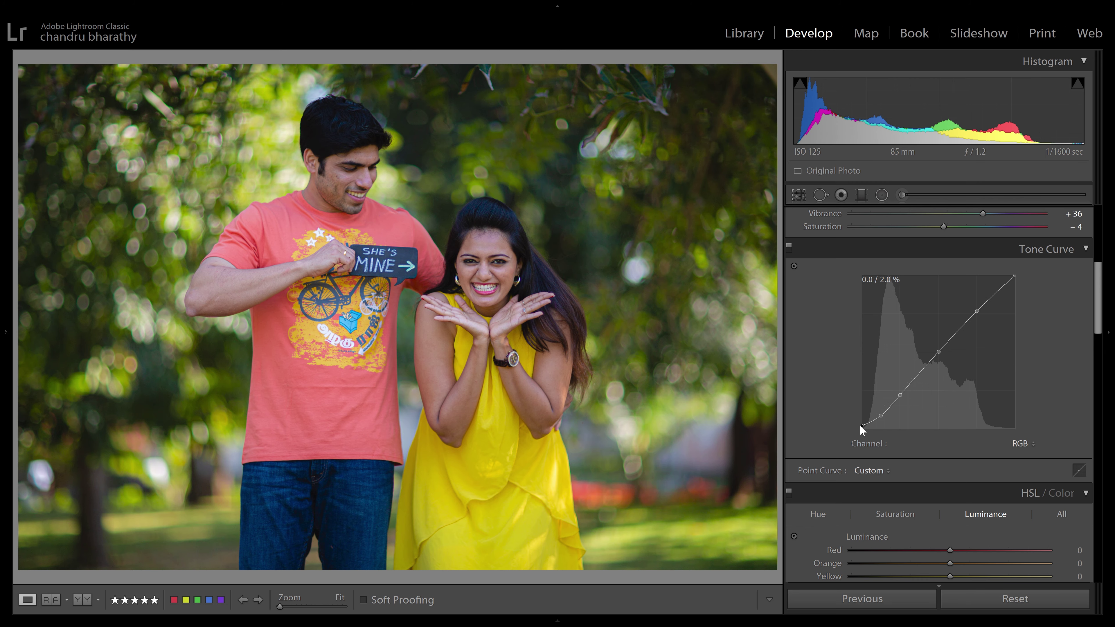
{"action": "left_click_drag", "start_coordinate": [858, 421], "coordinate": [856, 420]}
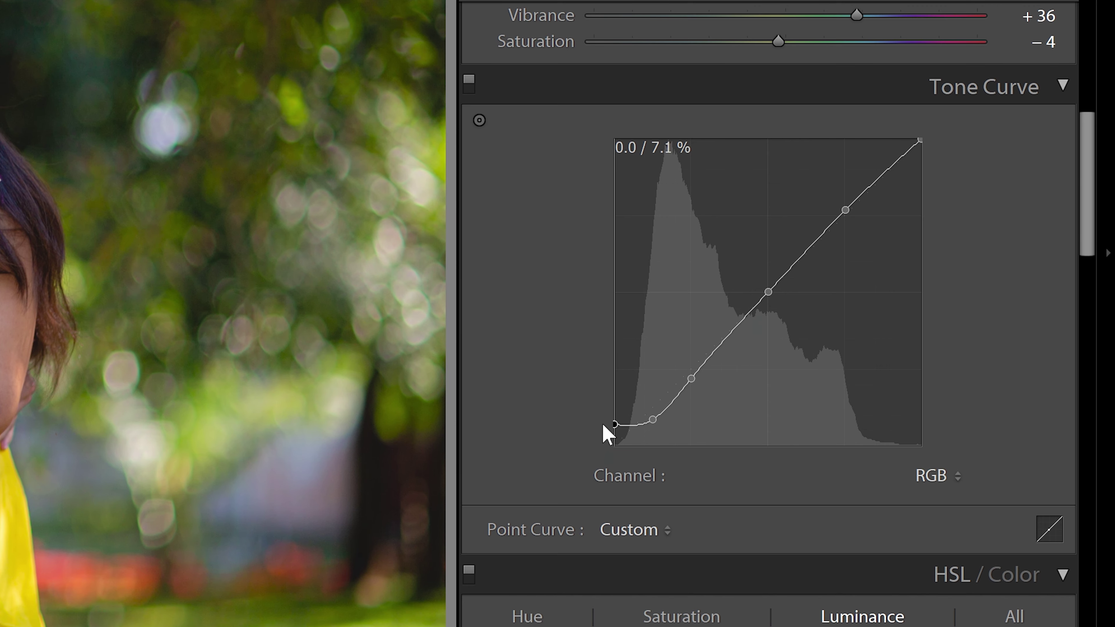
{"action": "left_click_drag", "start_coordinate": [653, 420], "coordinate": [654, 410]}
{"action": "left_click_drag", "start_coordinate": [881, 413], "coordinate": [881, 413]}
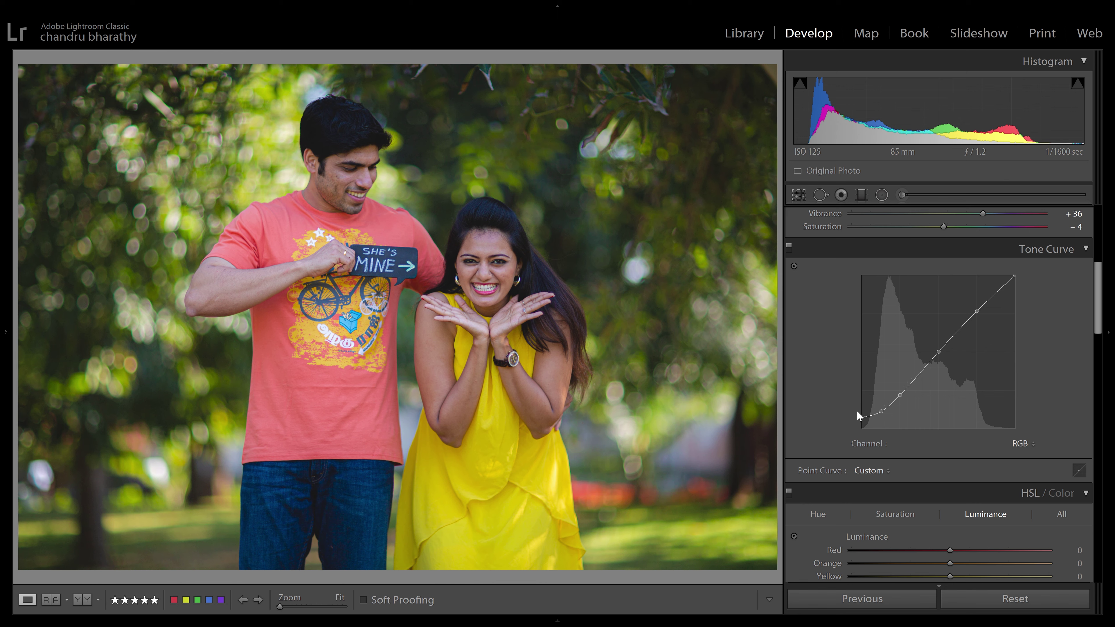
{"action": "left_click_drag", "start_coordinate": [881, 408], "coordinate": [880, 406]}
Step: Shift the HSL hues to Orange +15 and Yellow −10, judging the skin tones at 1:1
{"action": "left_click", "coordinate": [818, 514]}
{"action": "left_click_drag", "start_coordinate": [950, 567], "coordinate": [965, 570]}
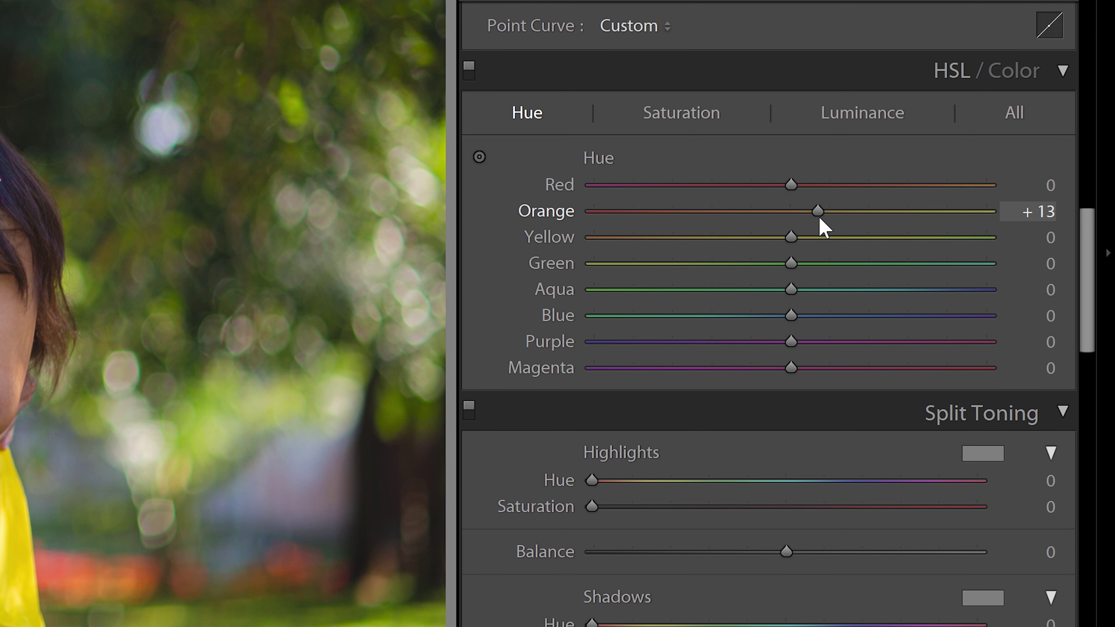
{"action": "left_click_drag", "start_coordinate": [821, 218], "coordinate": [820, 217]}
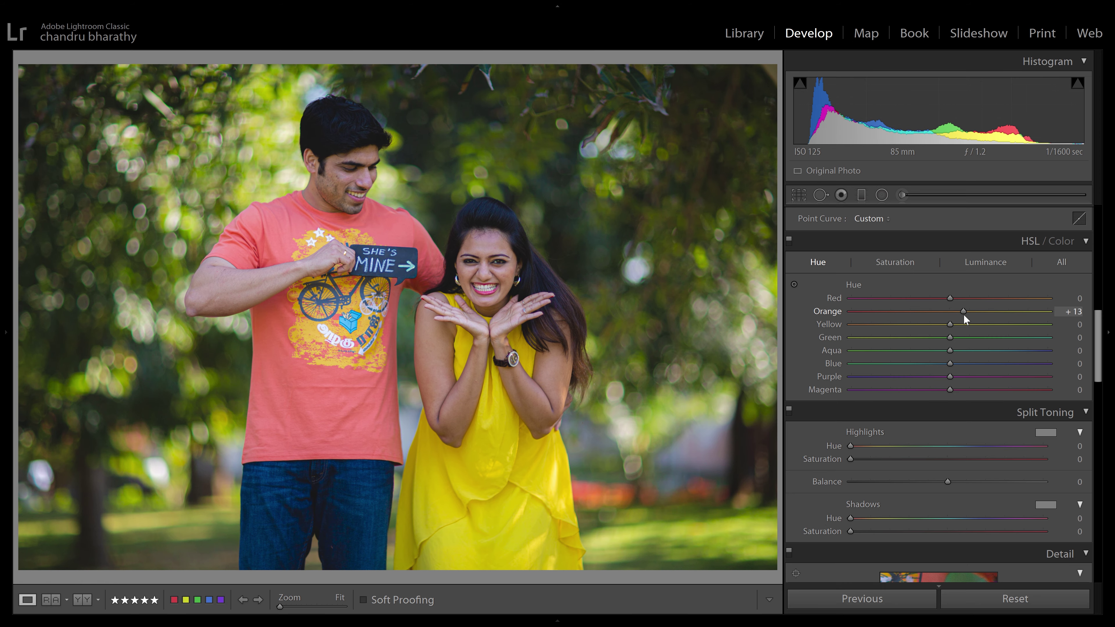
{"action": "left_click", "coordinate": [508, 280]}
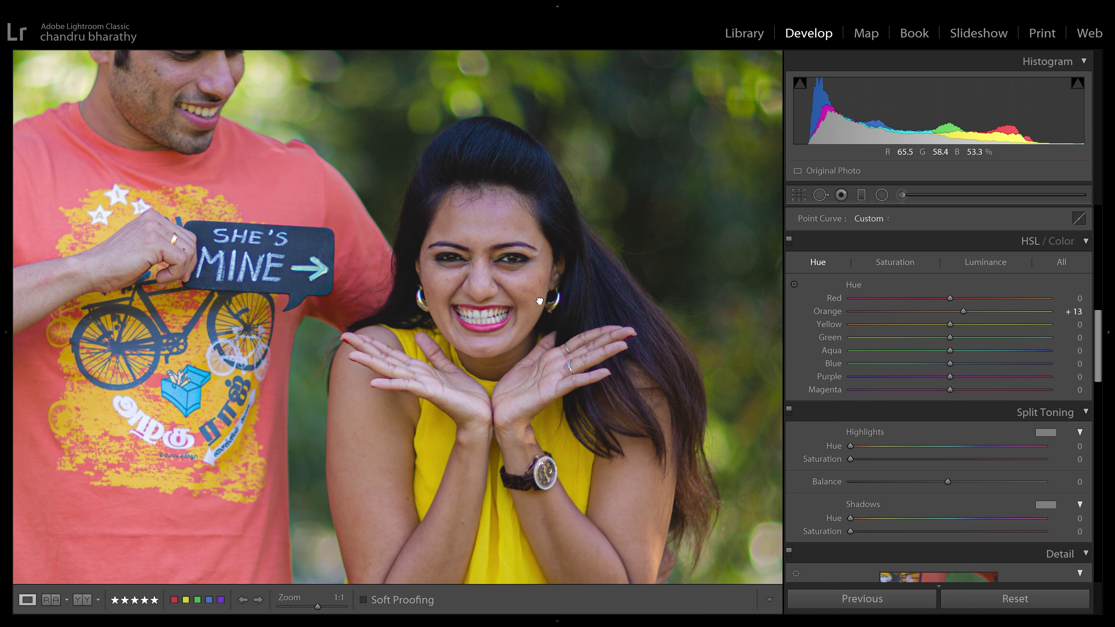
{"action": "left_click_drag", "start_coordinate": [531, 296], "coordinate": [559, 313]}
{"action": "left_click_drag", "start_coordinate": [951, 311], "coordinate": [962, 314]}
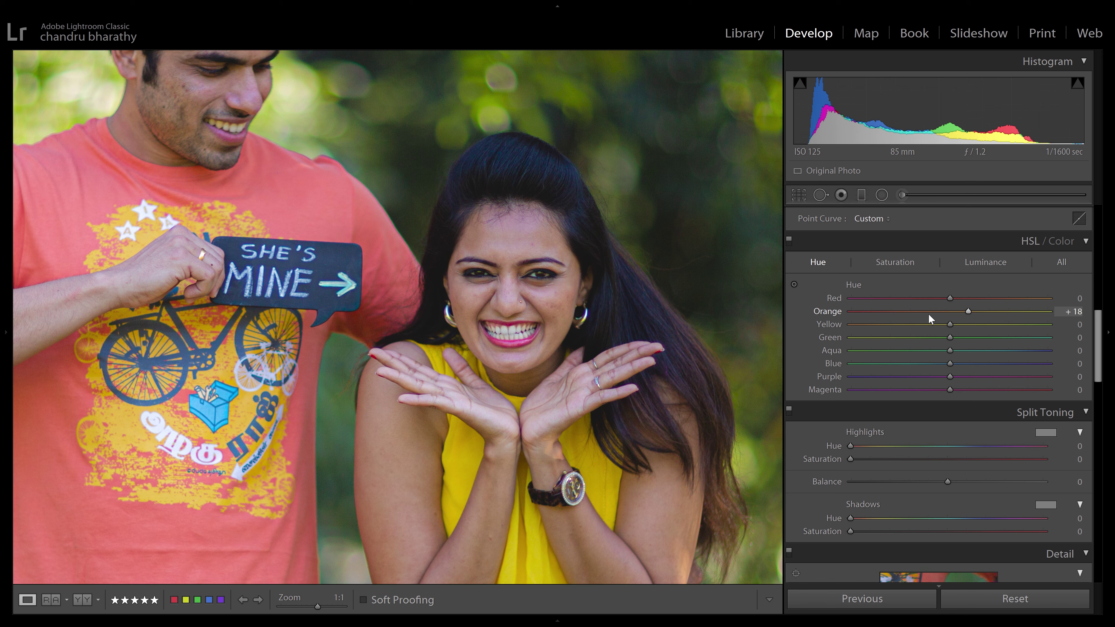
{"action": "left_click_drag", "start_coordinate": [960, 312], "coordinate": [949, 313]}
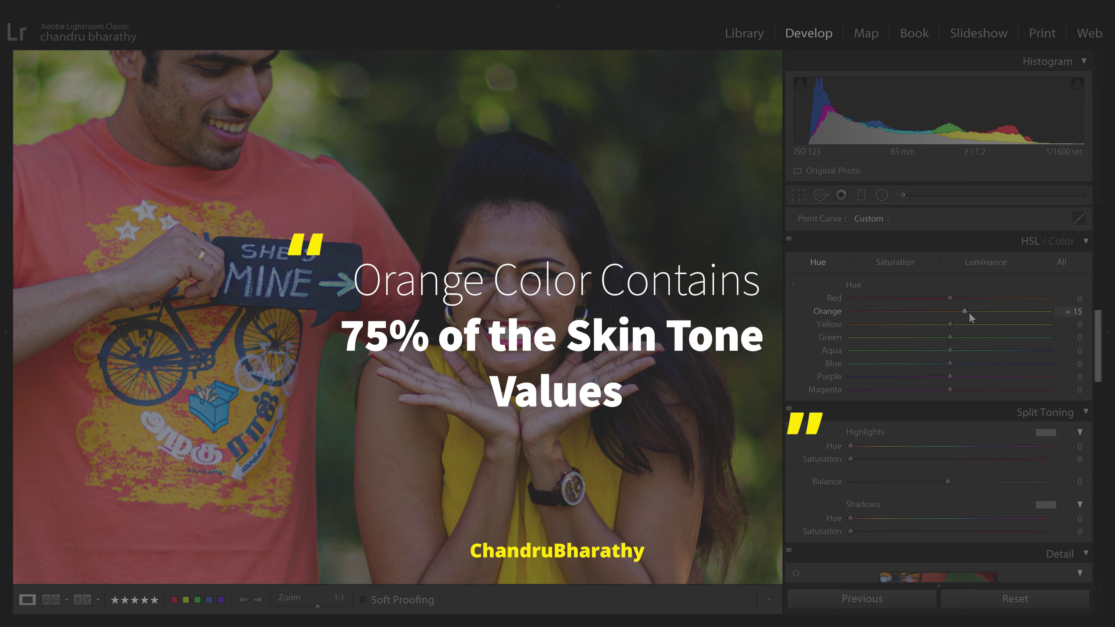
{"action": "left_click_drag", "start_coordinate": [950, 324], "coordinate": [937, 336]}
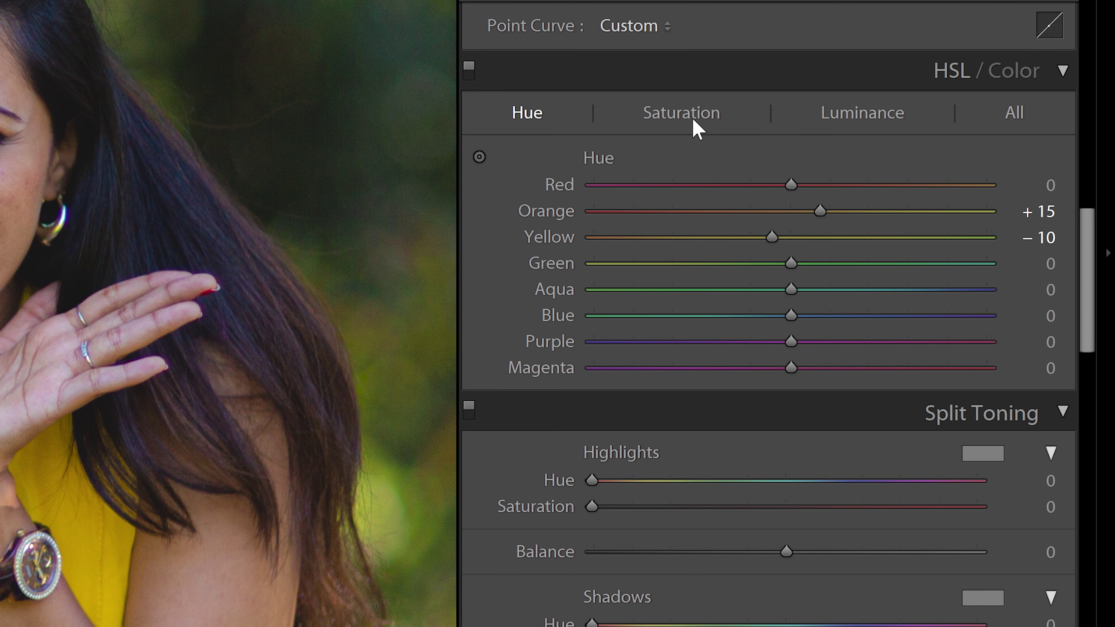
Step: Set the HSL saturation to Red +25, Orange −18 and Yellow −8
{"action": "left_click", "coordinate": [692, 119]}
{"action": "left_click_drag", "start_coordinate": [741, 185], "coordinate": [844, 185]}
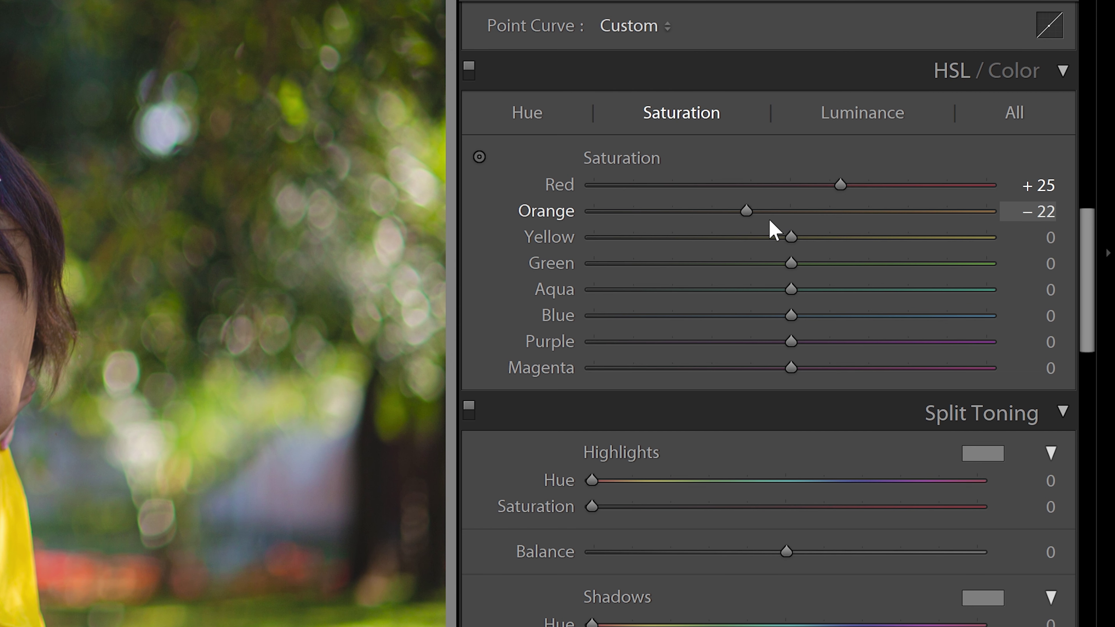
{"action": "mouse_move", "coordinate": [769, 220]}
{"action": "left_mouse_down"}
{"action": "mouse_move", "coordinate": [761, 217]}
{"action": "mouse_move", "coordinate": [780, 219]}
{"action": "left_mouse_up"}
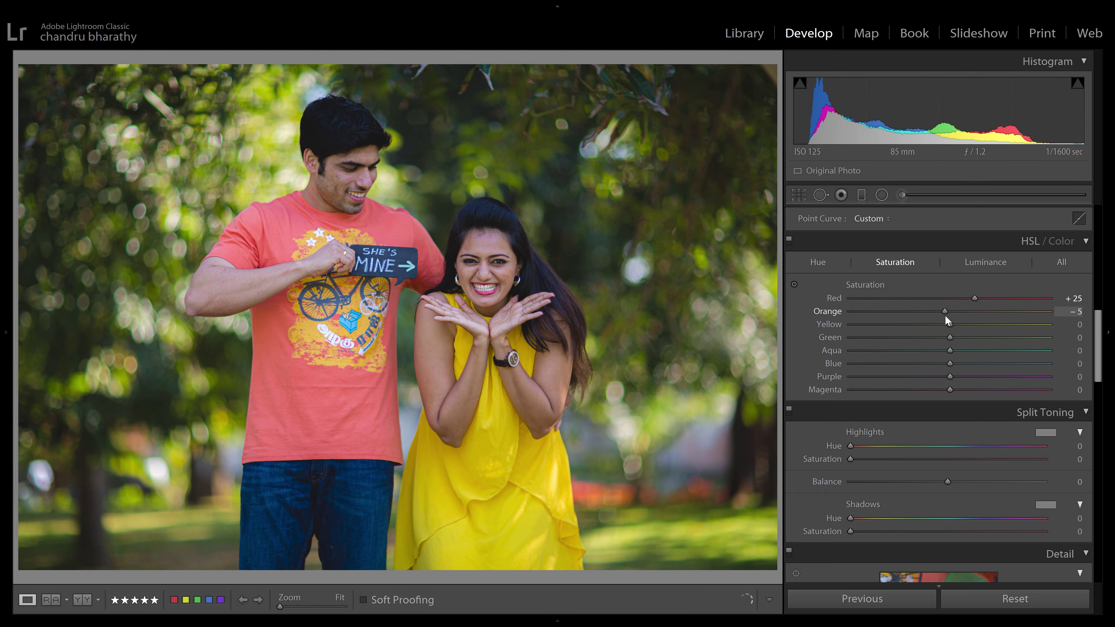
{"action": "key", "text": "z"}
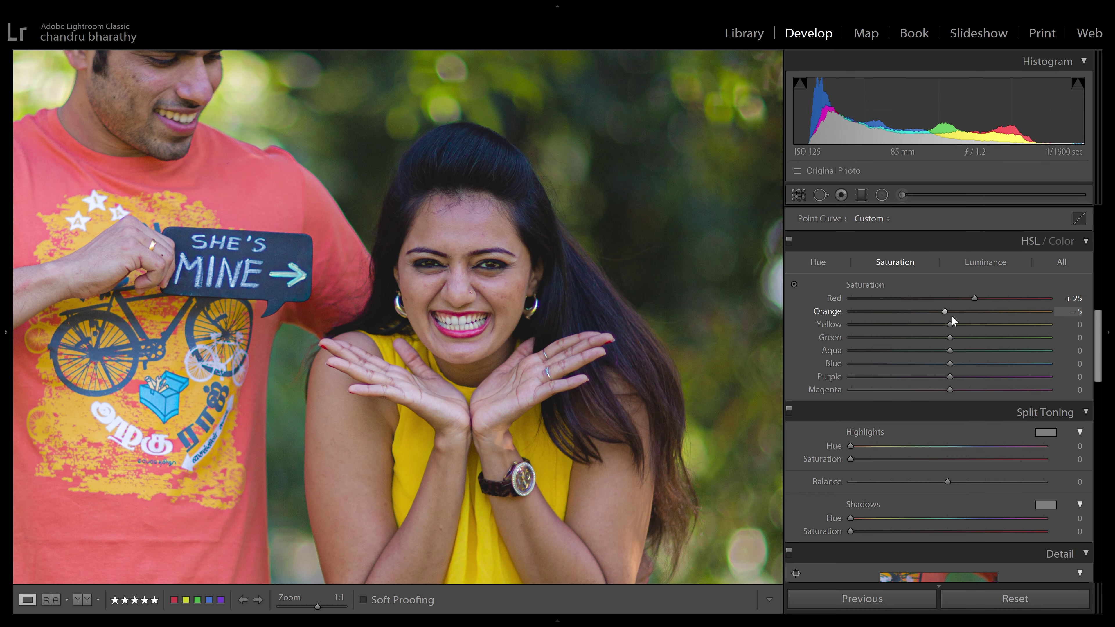
{"action": "left_click_drag", "start_coordinate": [932, 313], "coordinate": [854, 312]}
{"action": "left_click", "coordinate": [949, 311]}
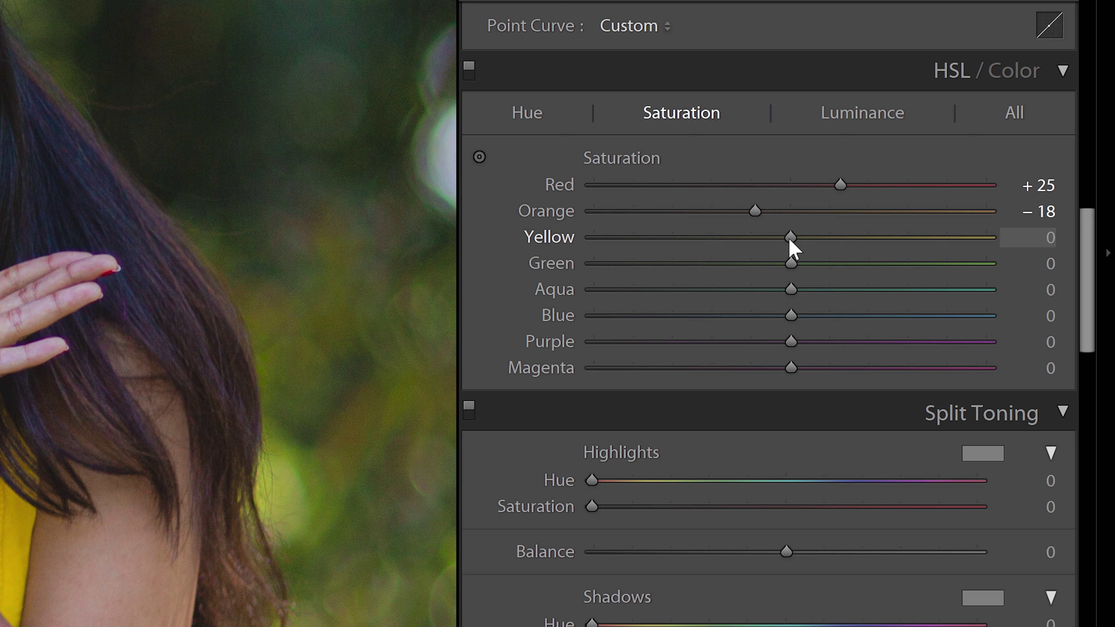
{"action": "left_click_drag", "start_coordinate": [950, 325], "coordinate": [943, 327]}
Step: Set the HSL Blue saturation to −50, lower the Aqua and Purple saturation, and set the Orange luminance to +8
{"action": "left_click_drag", "start_coordinate": [527, 189], "coordinate": [523, 281]}
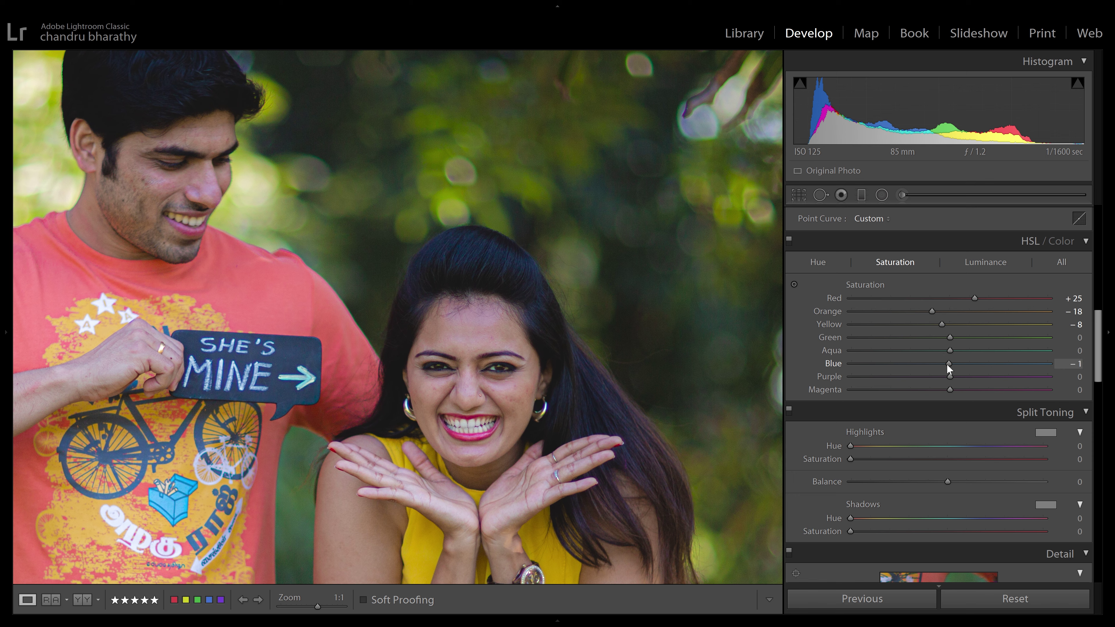
{"action": "left_click_drag", "start_coordinate": [904, 363], "coordinate": [947, 363]}
{"action": "left_click_drag", "start_coordinate": [946, 364], "coordinate": [902, 363]}
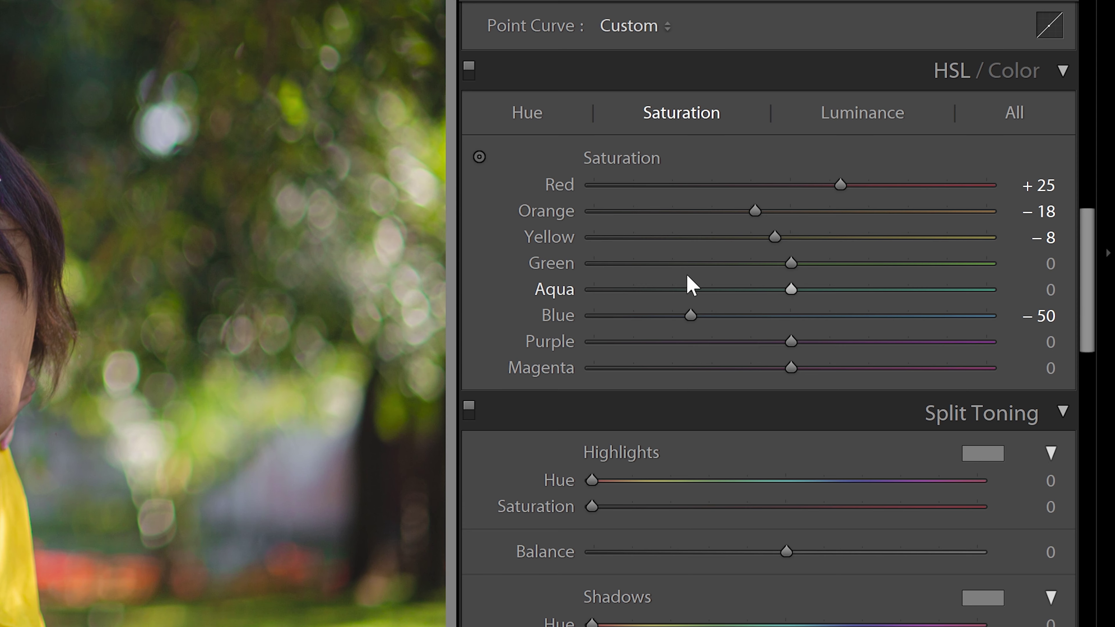
{"action": "left_click_drag", "start_coordinate": [791, 289], "coordinate": [765, 295]}
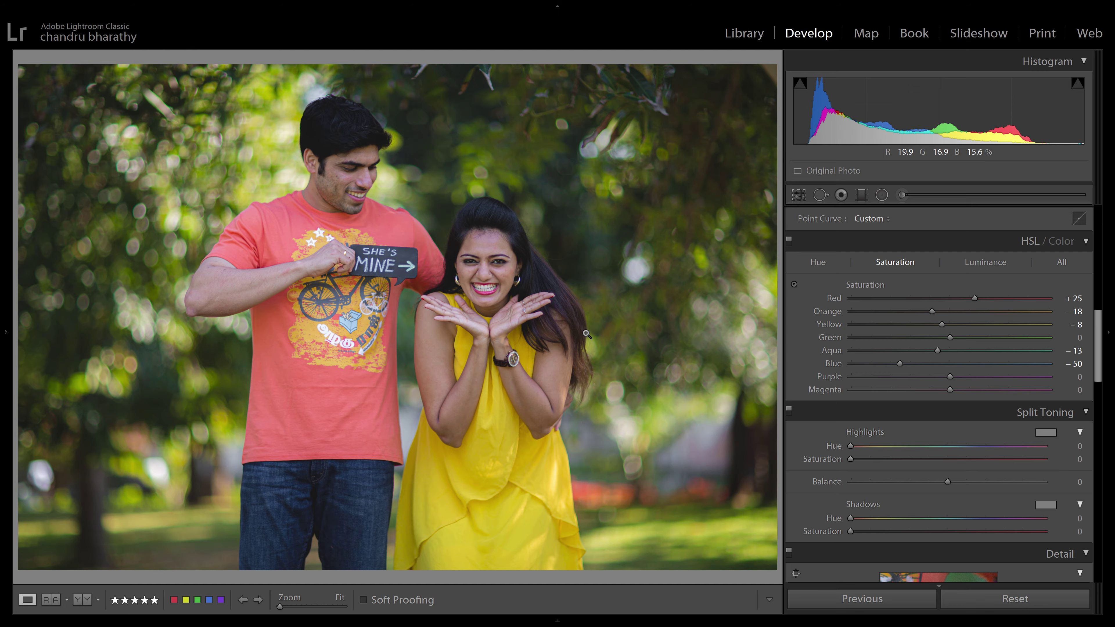
{"action": "left_click_drag", "start_coordinate": [791, 342], "coordinate": [751, 354]}
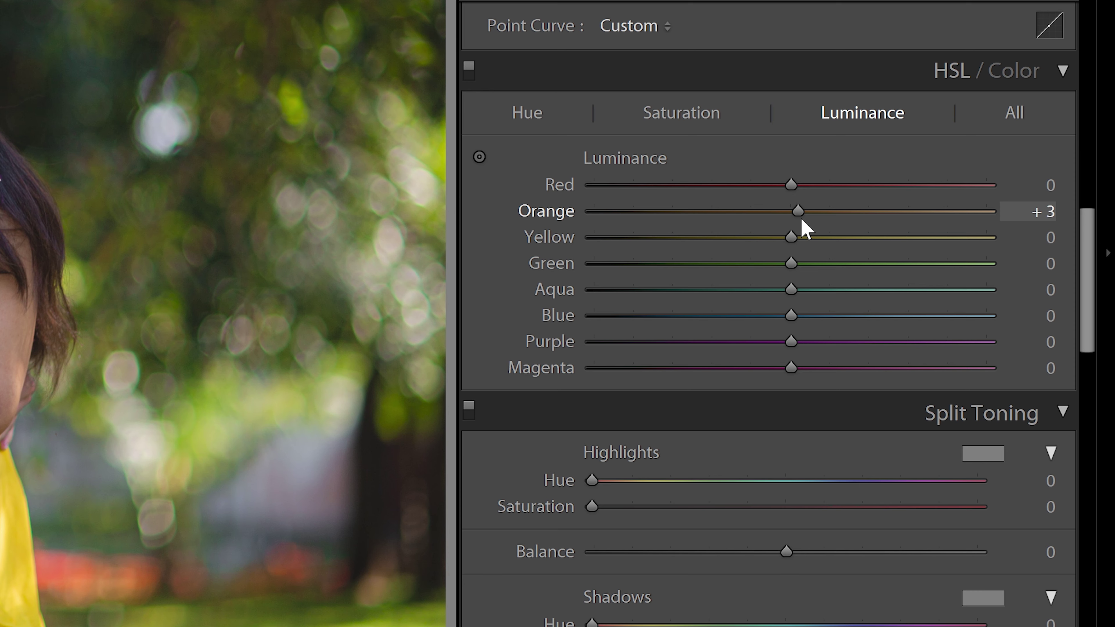
{"action": "left_click_drag", "start_coordinate": [954, 315], "coordinate": [958, 315]}
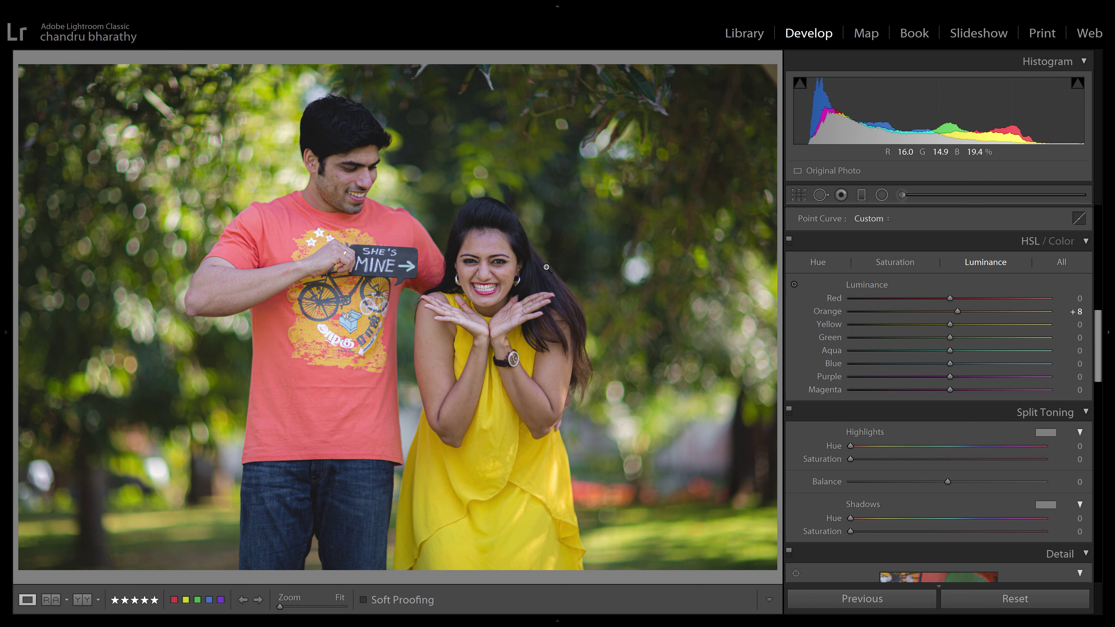
Step: Tint the highlights blue with split toning, using Hue 210 and Saturation 6
{"action": "scroll", "coordinate": [1088, 327], "scroll_direction": "down", "scroll_amount": 5}
{"action": "left_click_drag", "start_coordinate": [1084, 317], "coordinate": [1084, 320]}
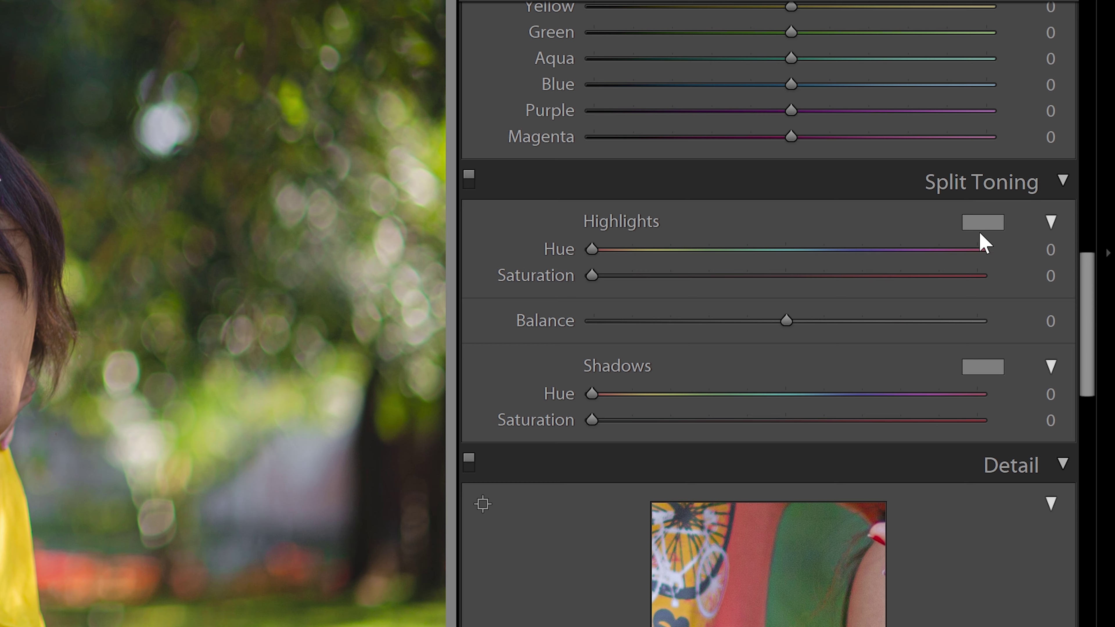
{"action": "left_click", "coordinate": [795, 248]}
{"action": "left_click_drag", "start_coordinate": [956, 331], "coordinate": [959, 333]}
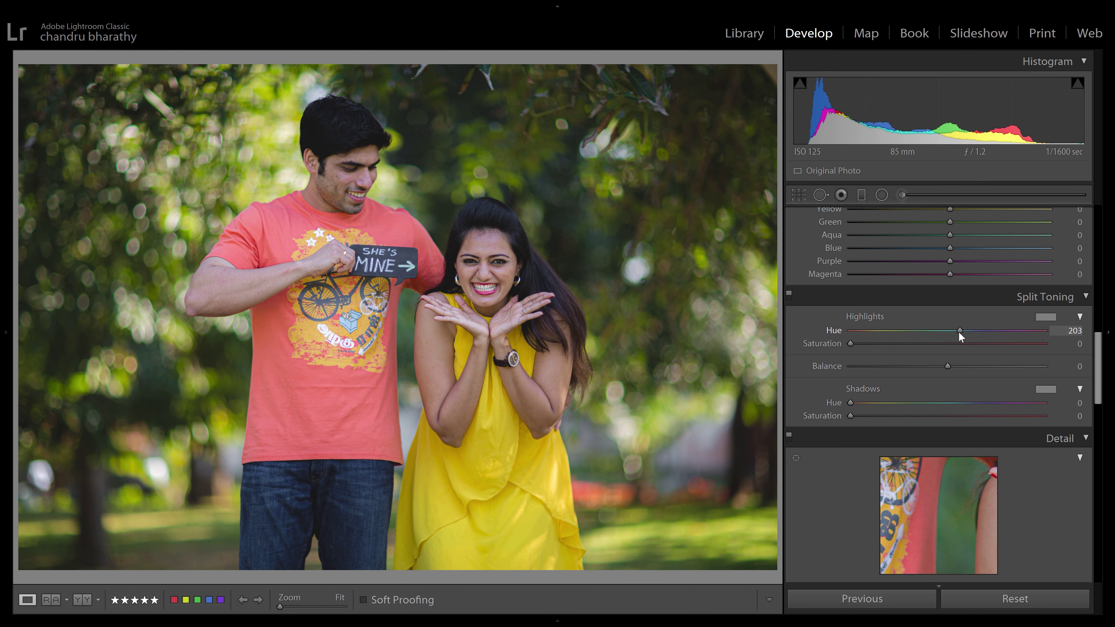
{"action": "left_click_drag", "start_coordinate": [813, 262], "coordinate": [809, 261]}
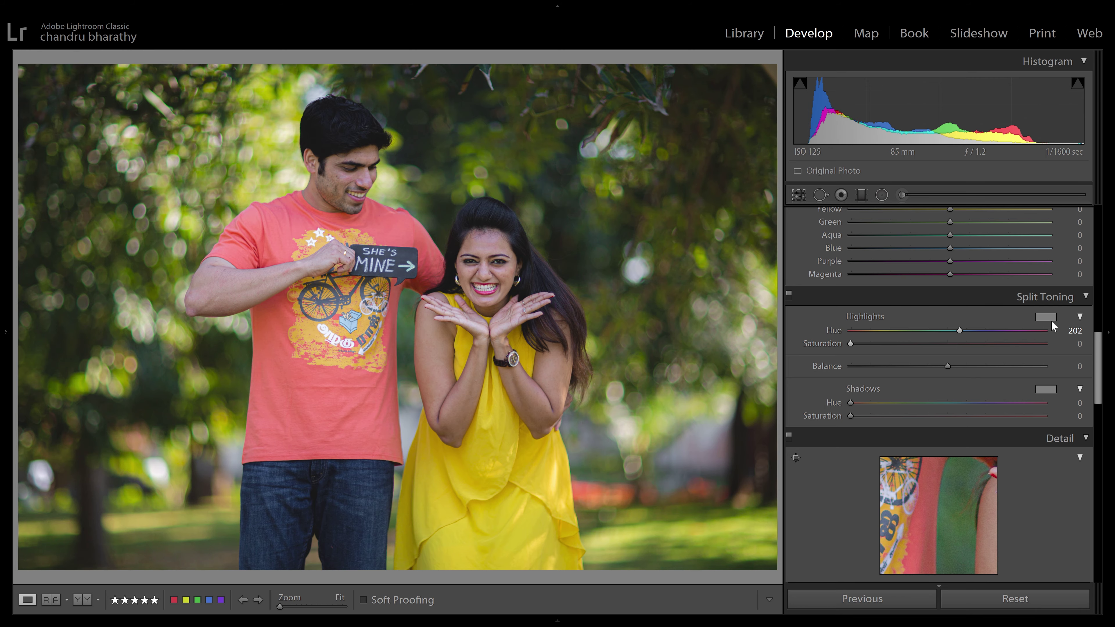
{"action": "left_click", "coordinate": [1051, 320]}
{"action": "left_click_drag", "start_coordinate": [906, 378], "coordinate": [913, 383]}
{"action": "left_click_drag", "start_coordinate": [719, 371], "coordinate": [697, 361]}
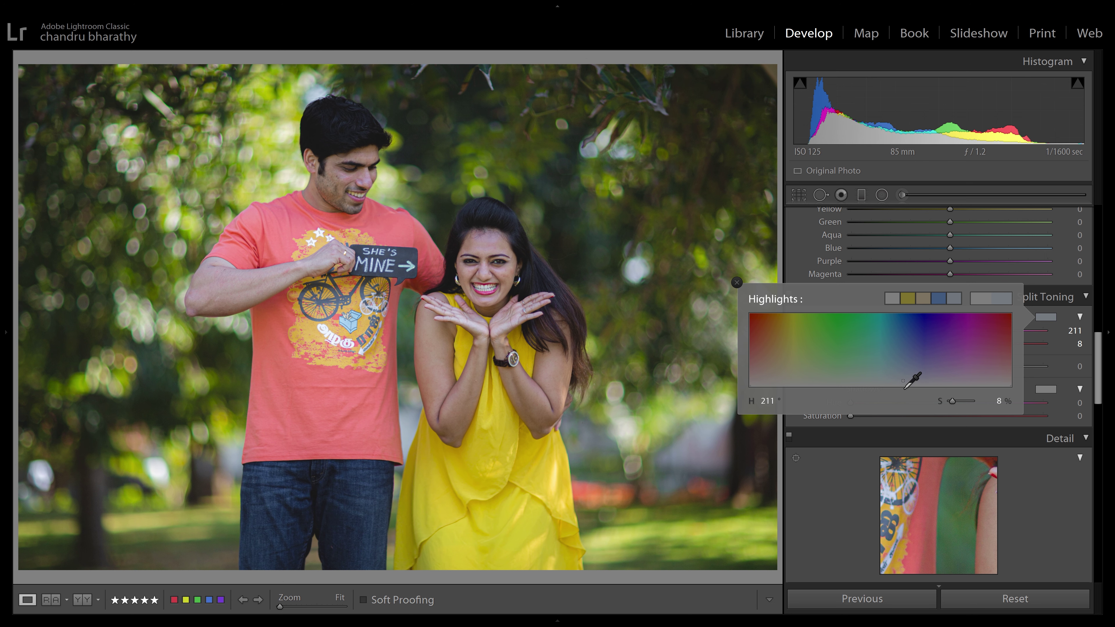
{"action": "left_click_drag", "start_coordinate": [901, 379], "coordinate": [903, 382]}
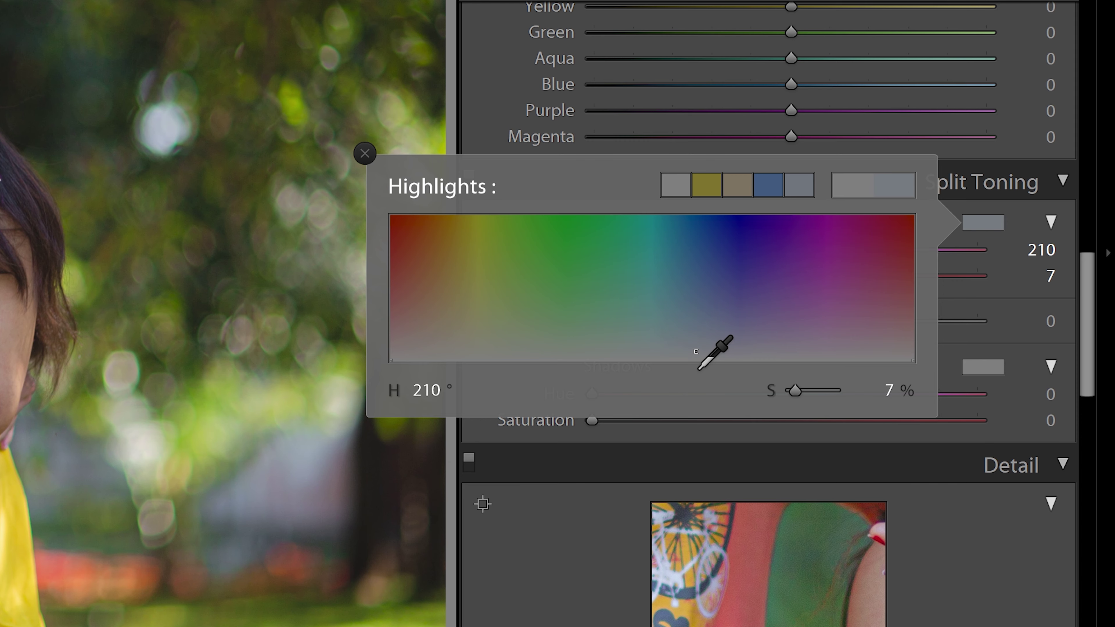
{"action": "left_click_drag", "start_coordinate": [697, 351], "coordinate": [696, 353]}
{"action": "left_click", "coordinate": [364, 153]}
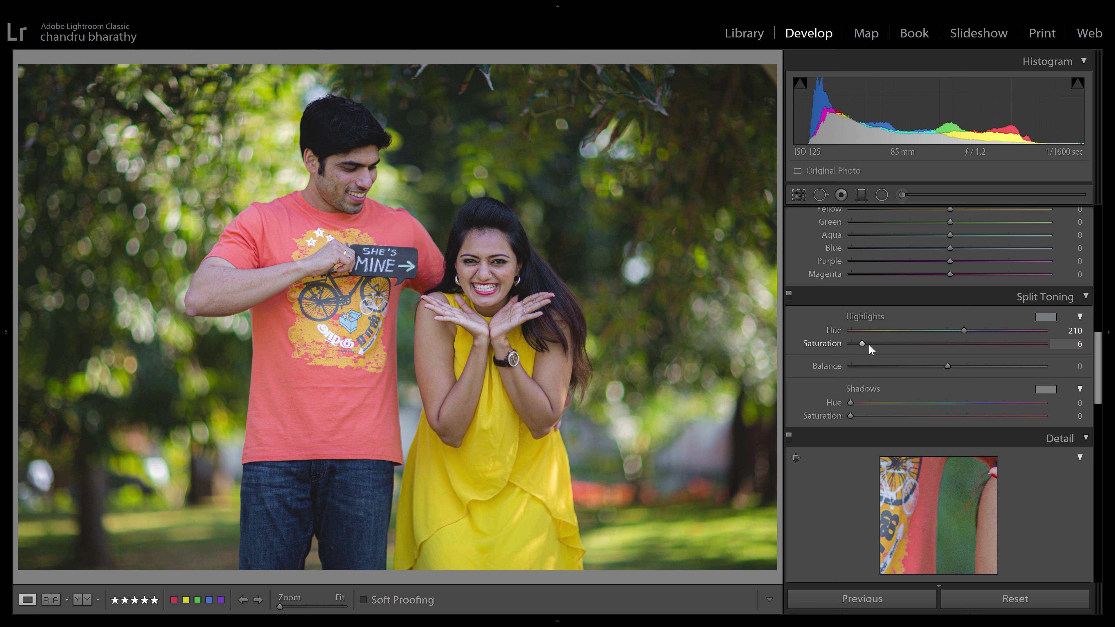
Step: Tint the shadows purple with split toning, using Hue 295 and Saturation 8
{"action": "left_click", "coordinate": [1046, 389]}
{"action": "left_click_drag", "start_coordinate": [964, 458], "coordinate": [965, 468]}
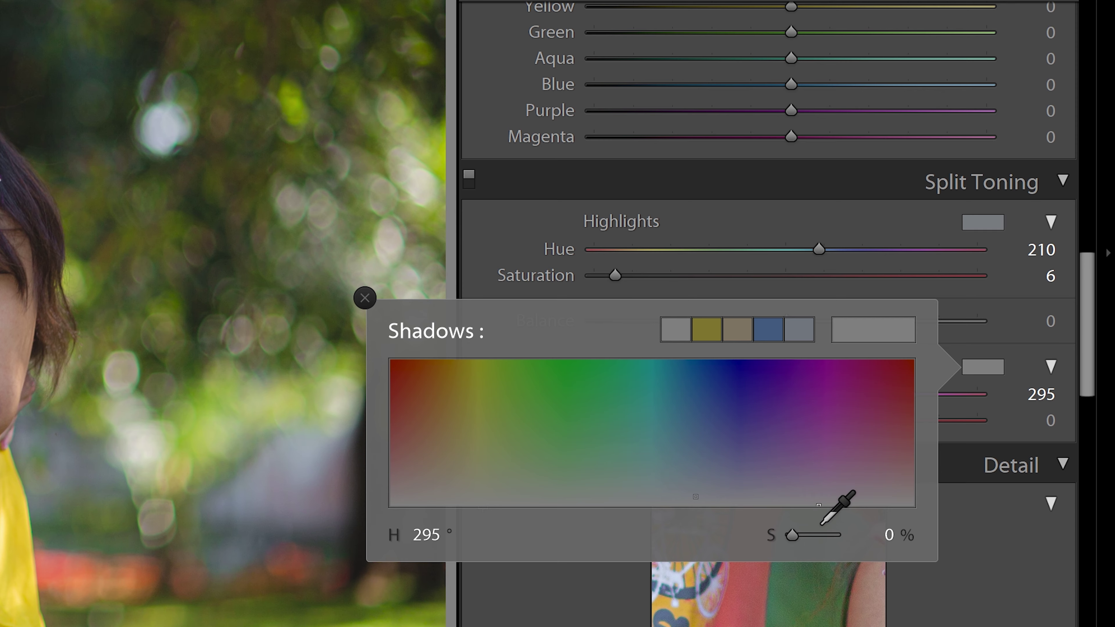
{"action": "left_click_drag", "start_coordinate": [819, 505], "coordinate": [818, 498]}
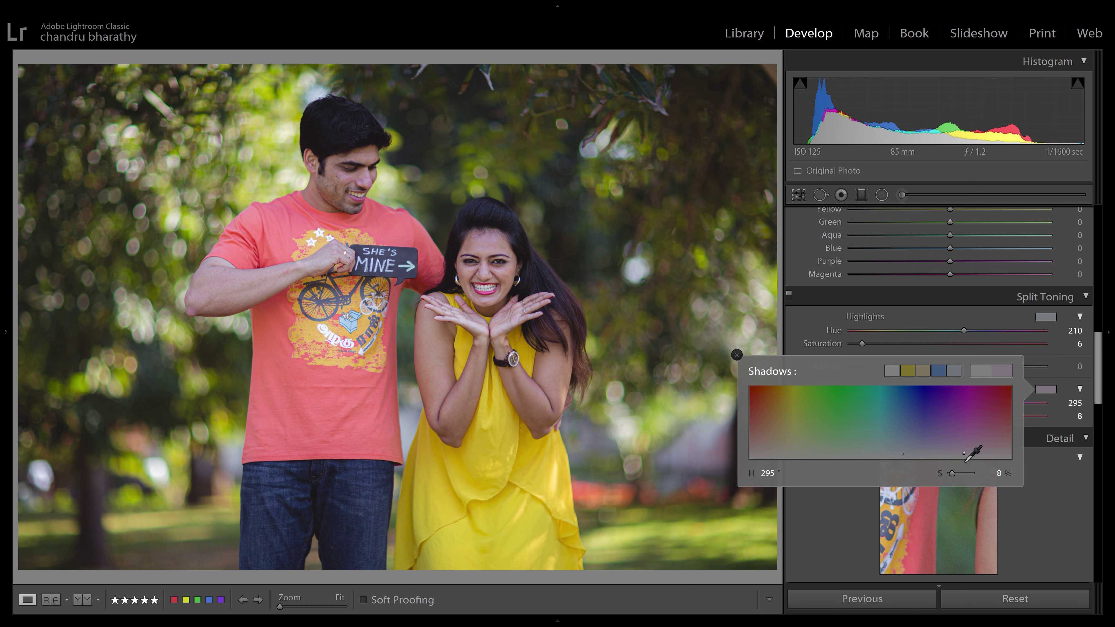
{"action": "scroll", "coordinate": [1076, 391], "scroll_direction": "down", "scroll_amount": 6}
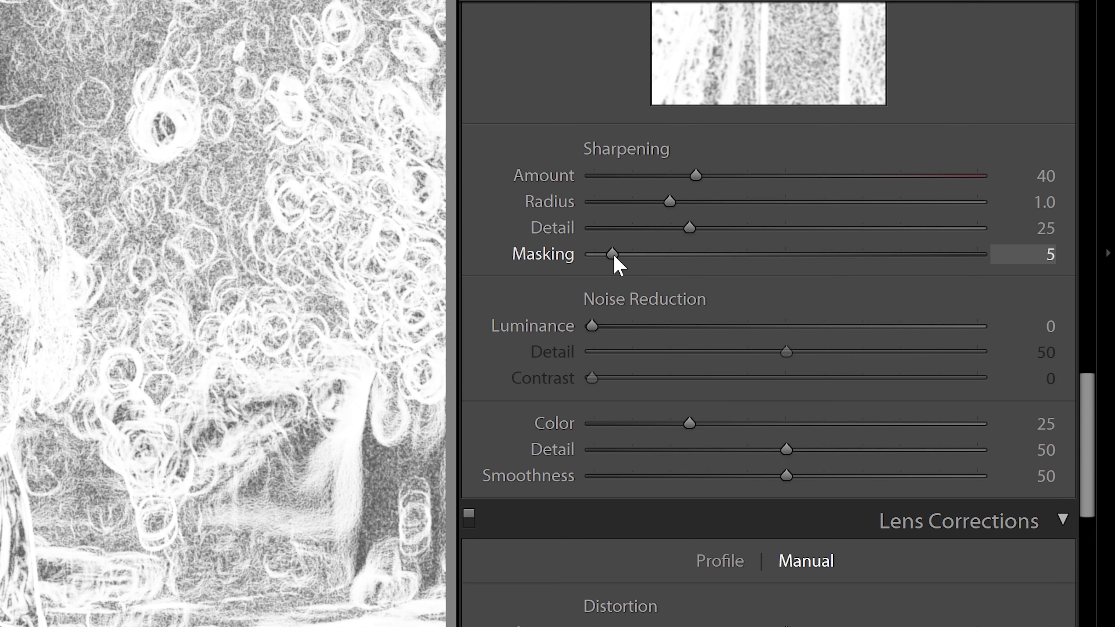
{"action": "left_click_drag", "start_coordinate": [614, 256], "coordinate": [600, 263]}
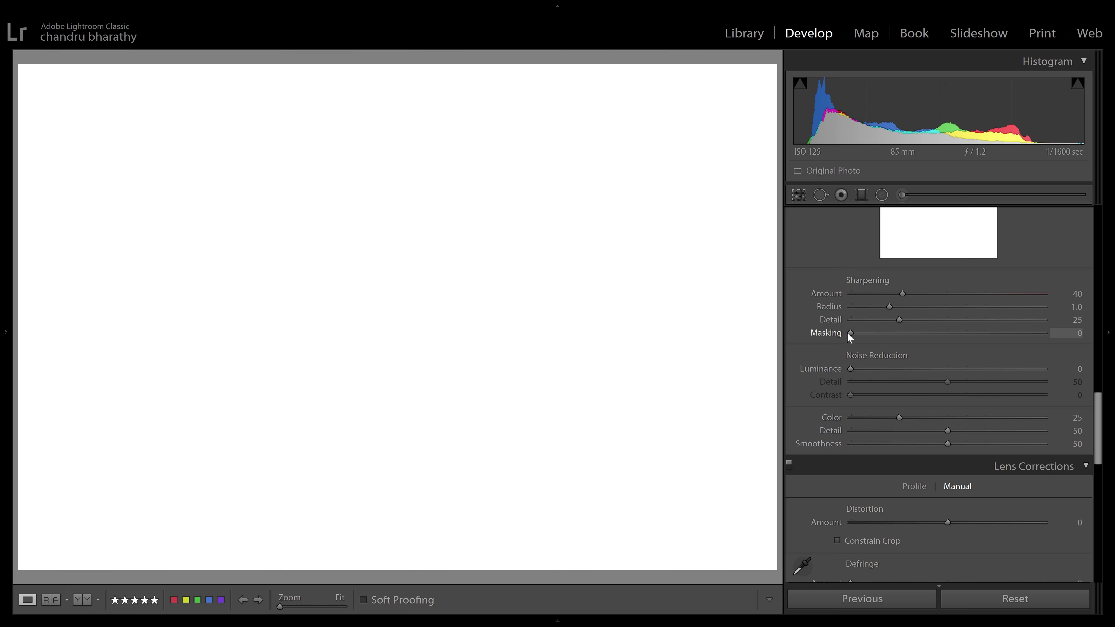
Step: Set the sharpening Masking to 15 and moderately increase the sharpening Amount, checking the detail at 1:1
{"action": "left_click_drag", "start_coordinate": [846, 332], "coordinate": [878, 333]}
{"action": "left_click_drag", "start_coordinate": [994, 252], "coordinate": [1006, 253]}
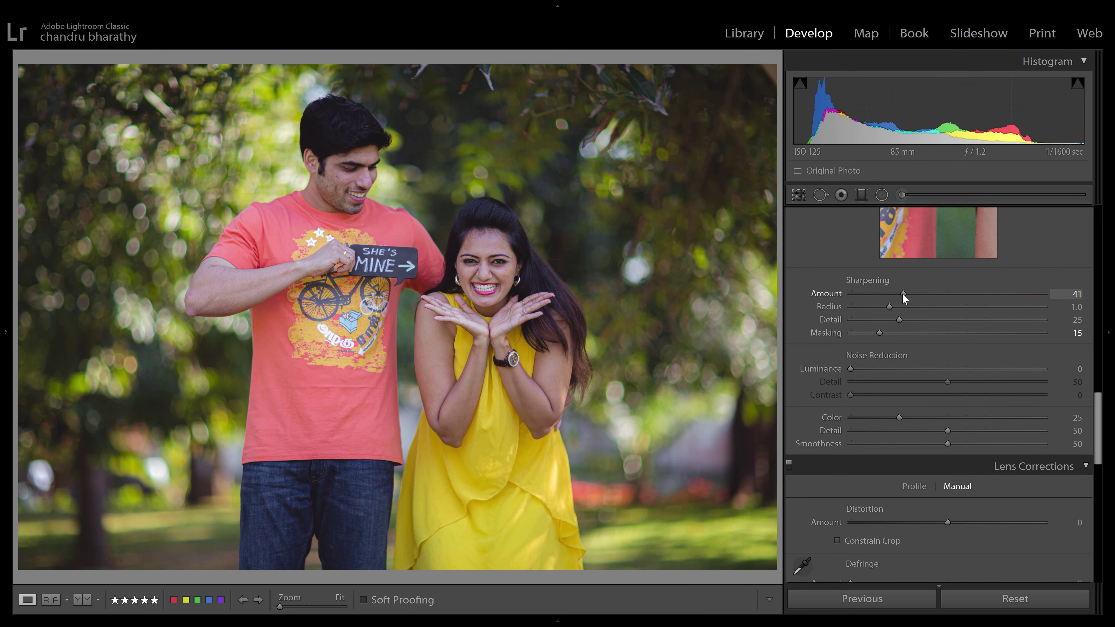
{"action": "left_click_drag", "start_coordinate": [902, 294], "coordinate": [900, 296]}
{"action": "left_click", "coordinate": [442, 280]}
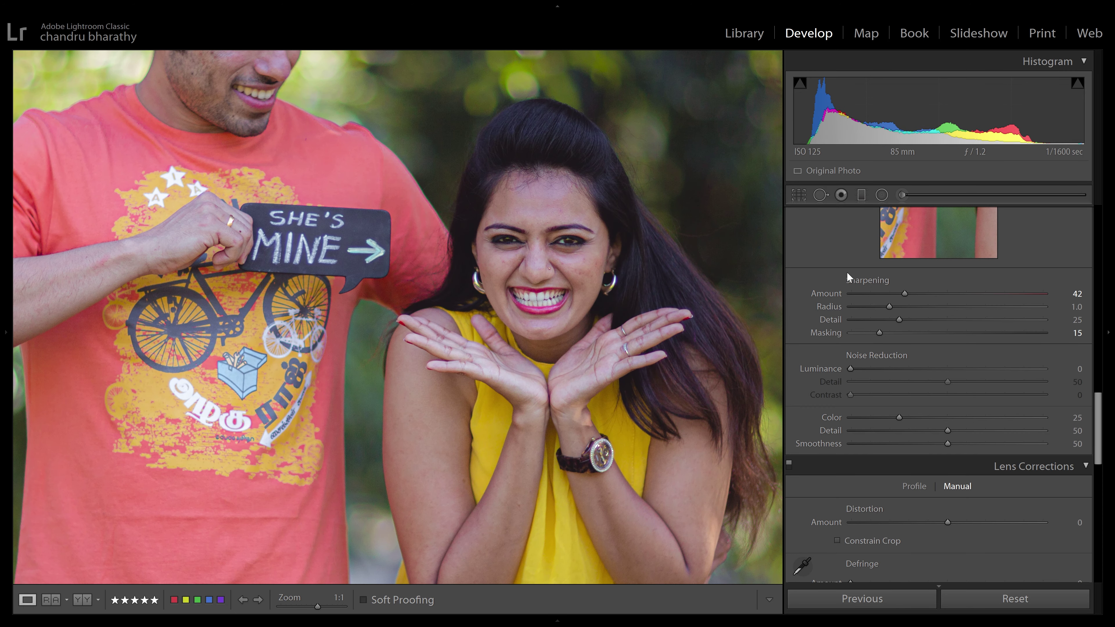
{"action": "left_click_drag", "start_coordinate": [904, 294], "coordinate": [913, 307]}
{"action": "left_click_drag", "start_coordinate": [702, 229], "coordinate": [659, 257]}
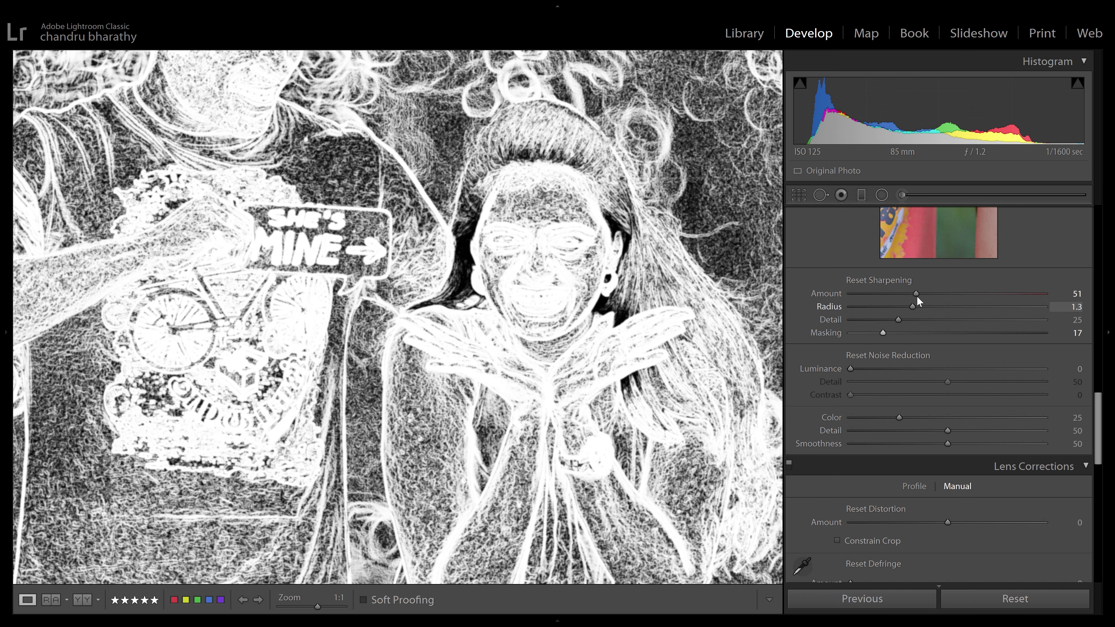
{"action": "left_click_drag", "start_coordinate": [916, 296], "coordinate": [917, 296]}
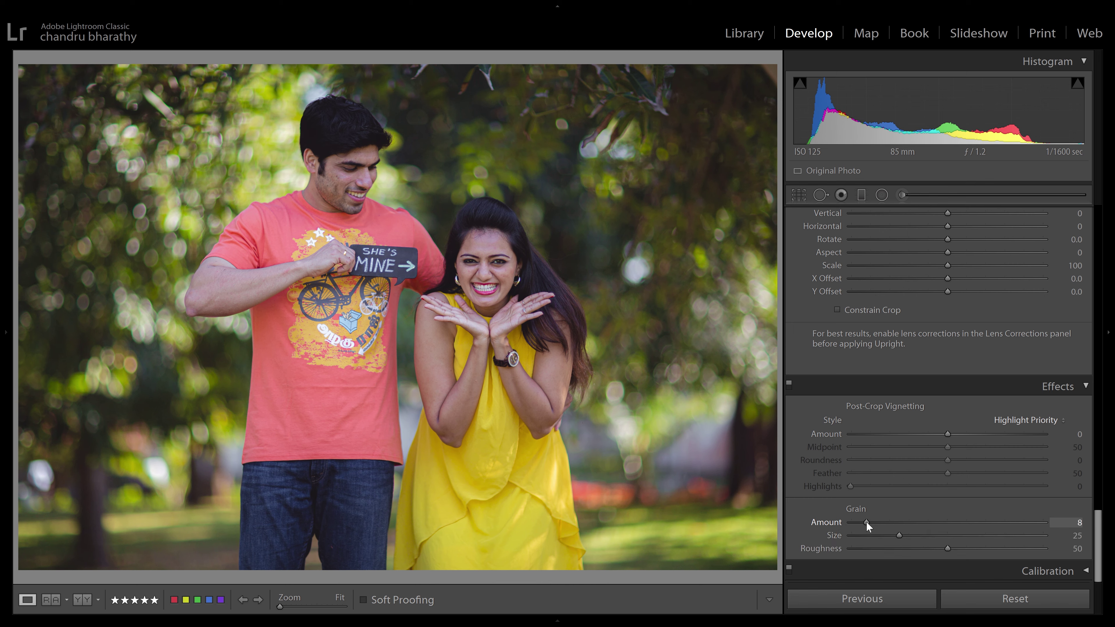
Step: Set the grain Amount to 13 and apply a post-crop vignette with Amount −33, Midpoint 35 and Feather 0
{"action": "left_click_drag", "start_coordinate": [866, 523], "coordinate": [875, 525]}
{"action": "mouse_move", "coordinate": [1100, 539]}
{"action": "left_mouse_down"}
{"action": "mouse_move", "coordinate": [1100, 514]}
{"action": "mouse_move", "coordinate": [1100, 532]}
{"action": "left_mouse_up"}
{"action": "left_click_drag", "start_coordinate": [948, 434], "coordinate": [915, 434]}
{"action": "left_click_drag", "start_coordinate": [949, 473], "coordinate": [823, 464]}
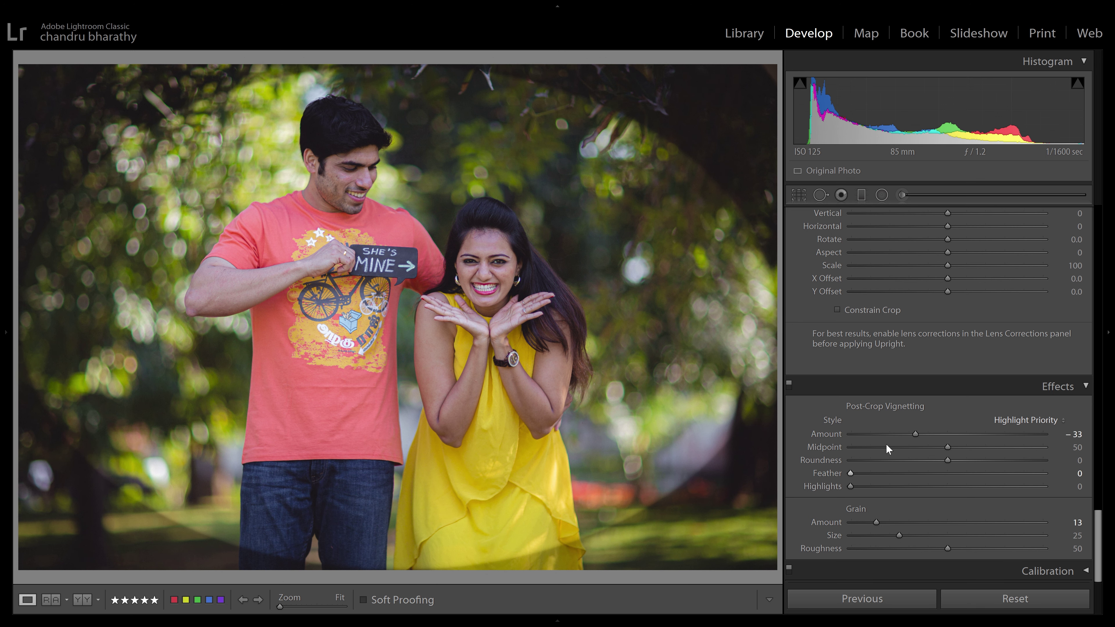
{"action": "mouse_move", "coordinate": [916, 434]}
{"action": "left_mouse_down"}
{"action": "mouse_move", "coordinate": [898, 432]}
{"action": "mouse_move", "coordinate": [912, 435]}
{"action": "left_mouse_up"}
{"action": "left_click_drag", "start_coordinate": [911, 448], "coordinate": [917, 452]}
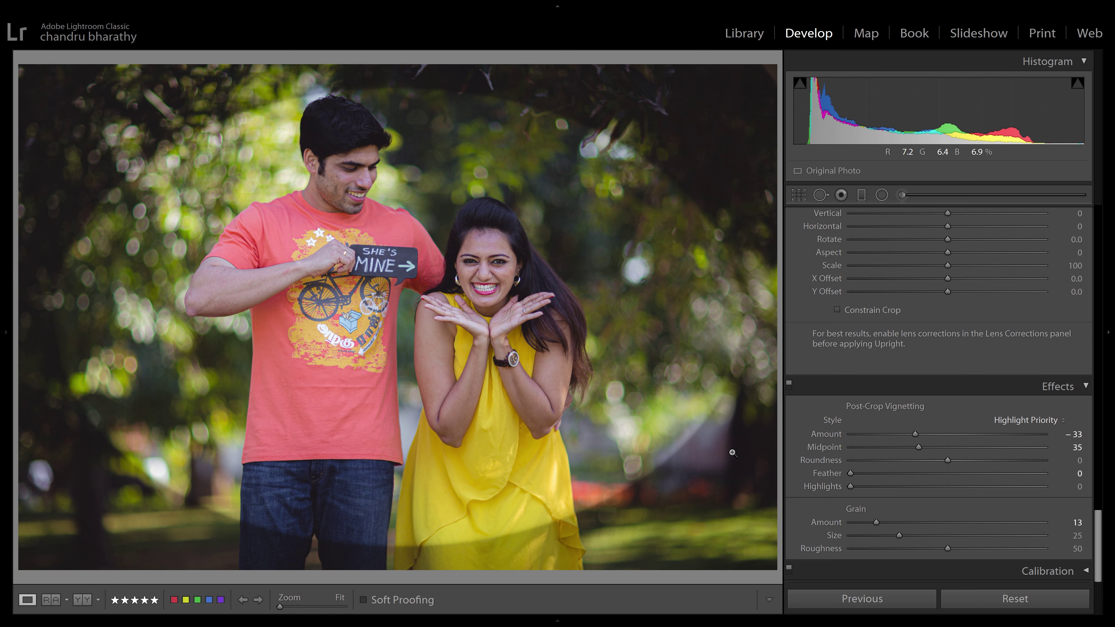
Step: Weaken the post-crop vignette to Amount −16, checking its edge at 1:1, and increase its Feather to soften the transition
{"action": "left_click", "coordinate": [188, 463]}
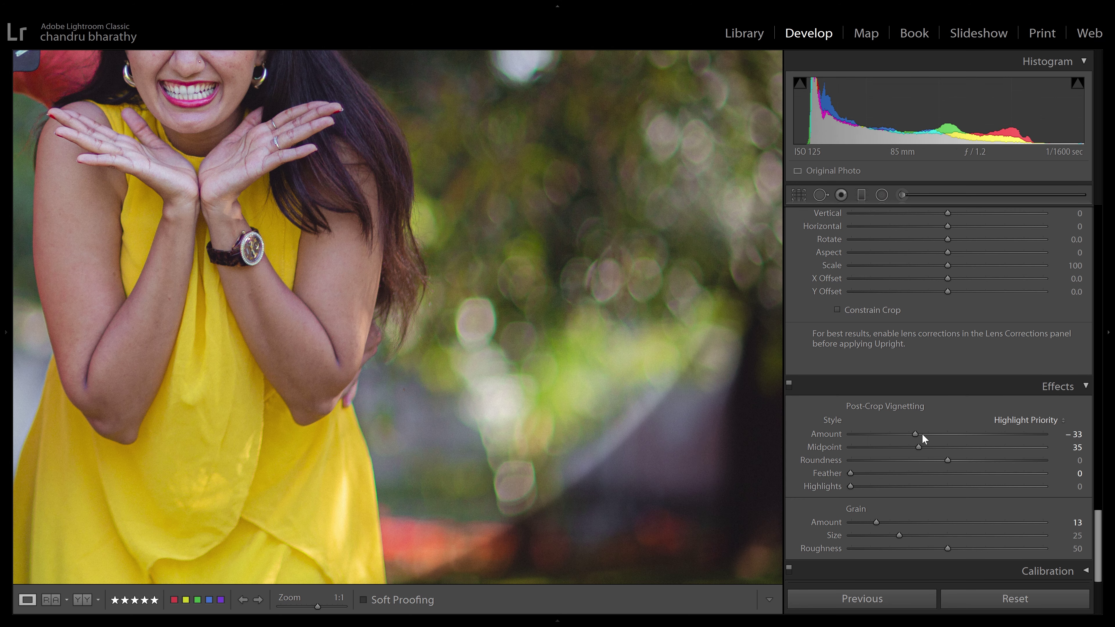
{"action": "left_click_drag", "start_coordinate": [920, 434], "coordinate": [928, 435]}
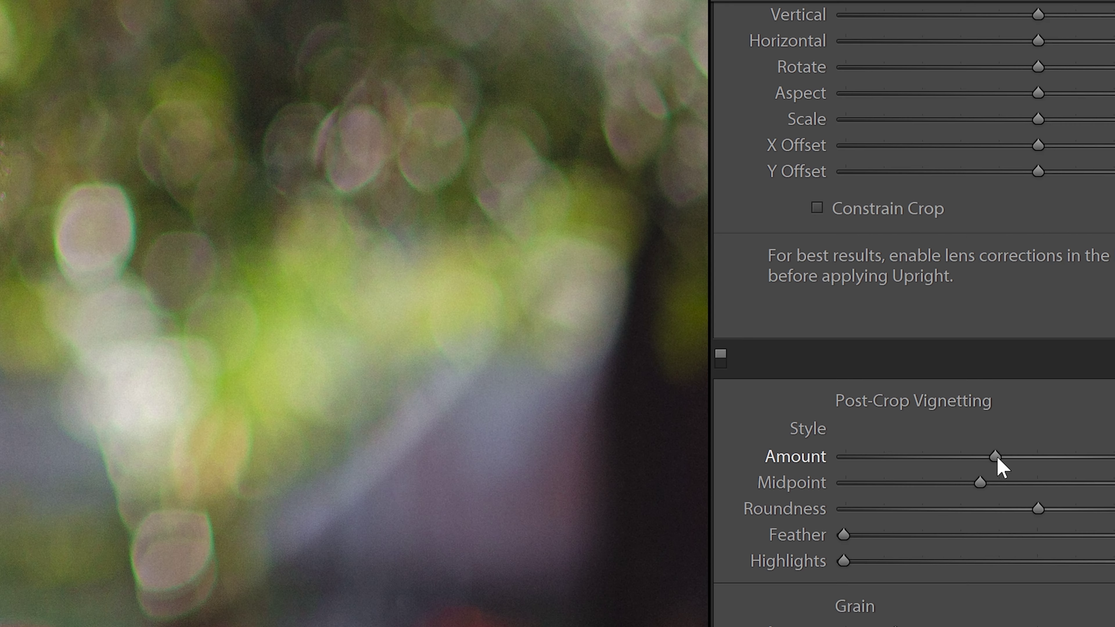
{"action": "left_click_drag", "start_coordinate": [1002, 460], "coordinate": [1008, 460]}
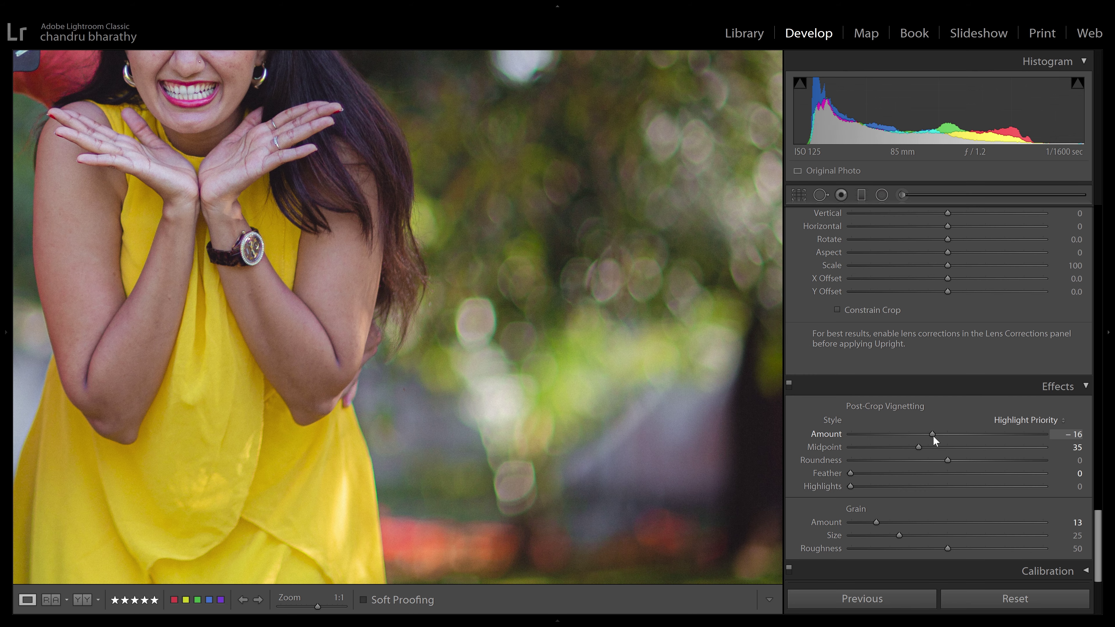
{"action": "left_click", "coordinate": [638, 446]}
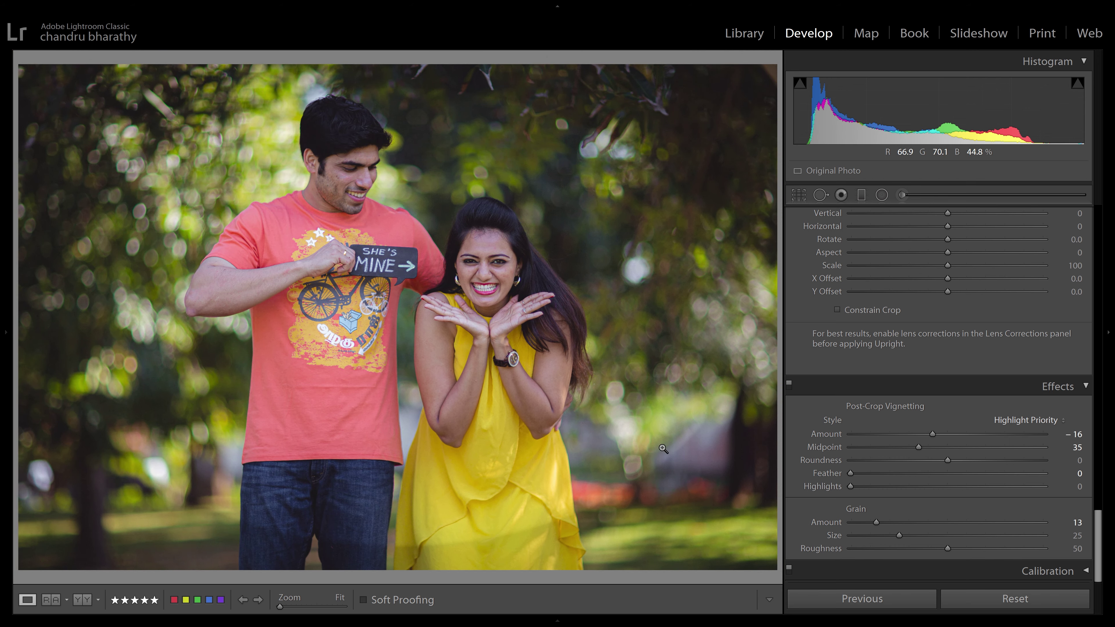
{"action": "left_click_drag", "start_coordinate": [853, 473], "coordinate": [935, 472]}
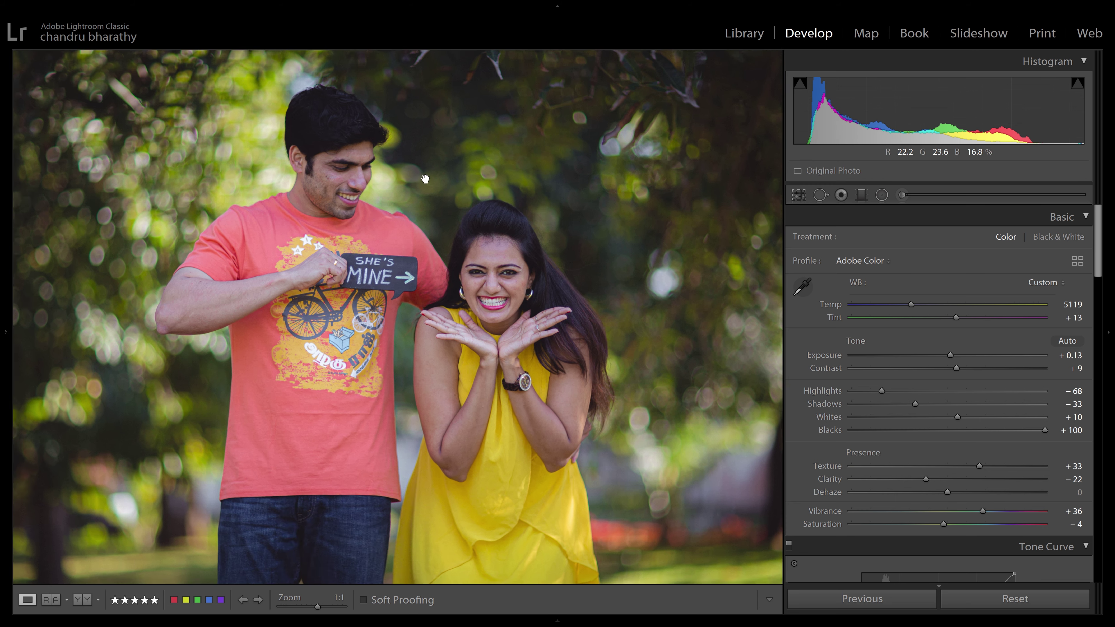
Step: Examine the couple's faces at 1:1 and review the HSL saturation settings
{"action": "left_click", "coordinate": [440, 173]}
{"action": "left_click_drag", "start_coordinate": [539, 258], "coordinate": [535, 247]}
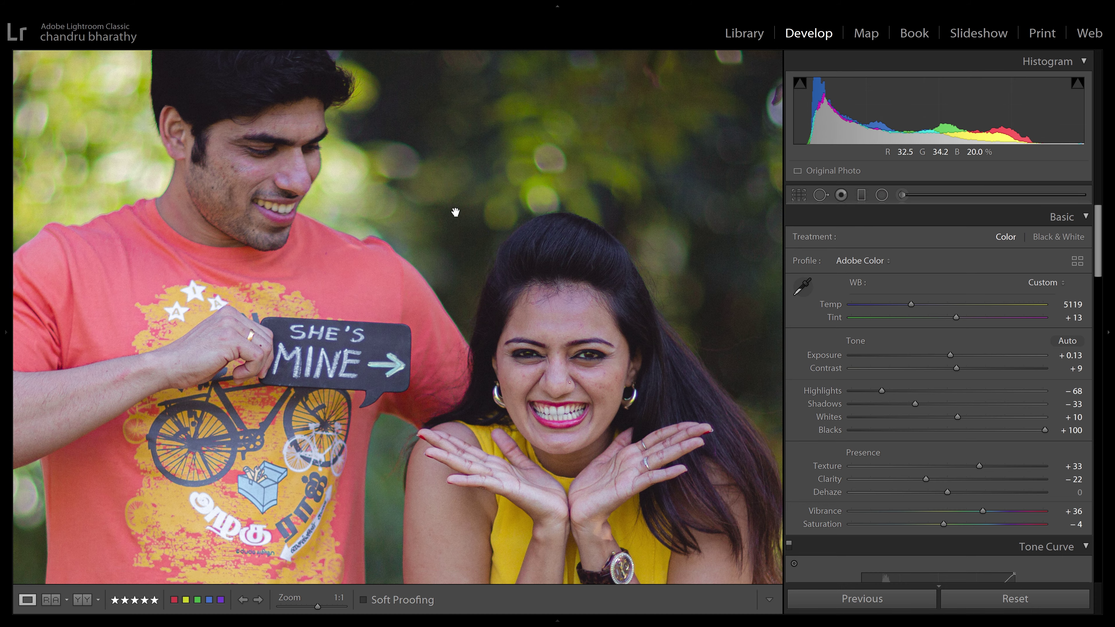
{"action": "left_click", "coordinate": [581, 308]}
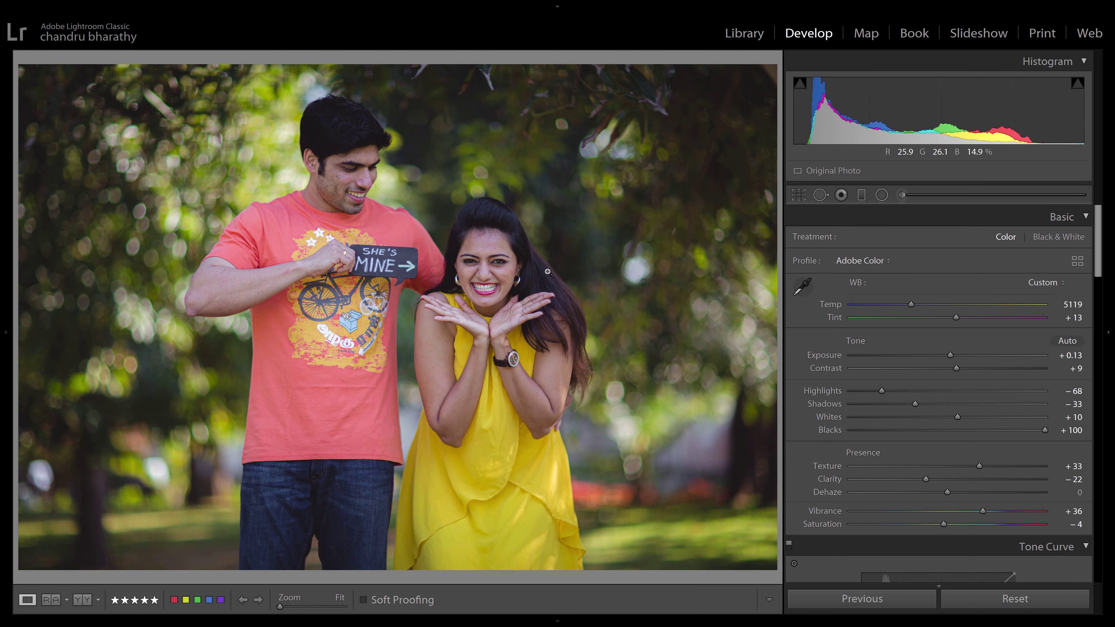
{"action": "left_click", "coordinate": [486, 243]}
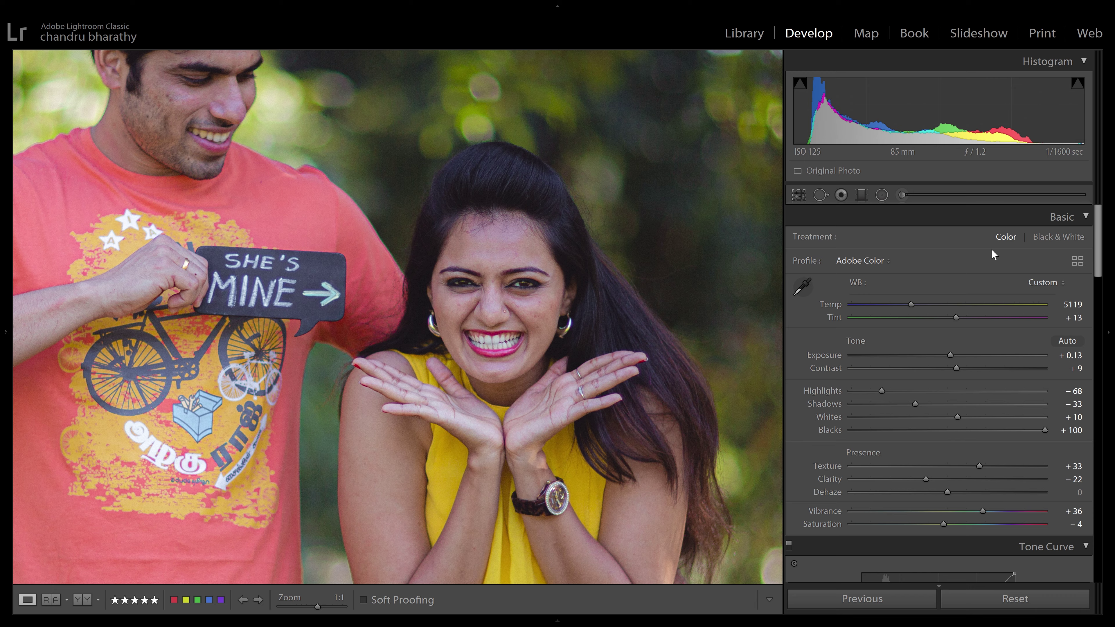
{"action": "scroll", "coordinate": [898, 326], "scroll_direction": "down", "scroll_amount": 10}
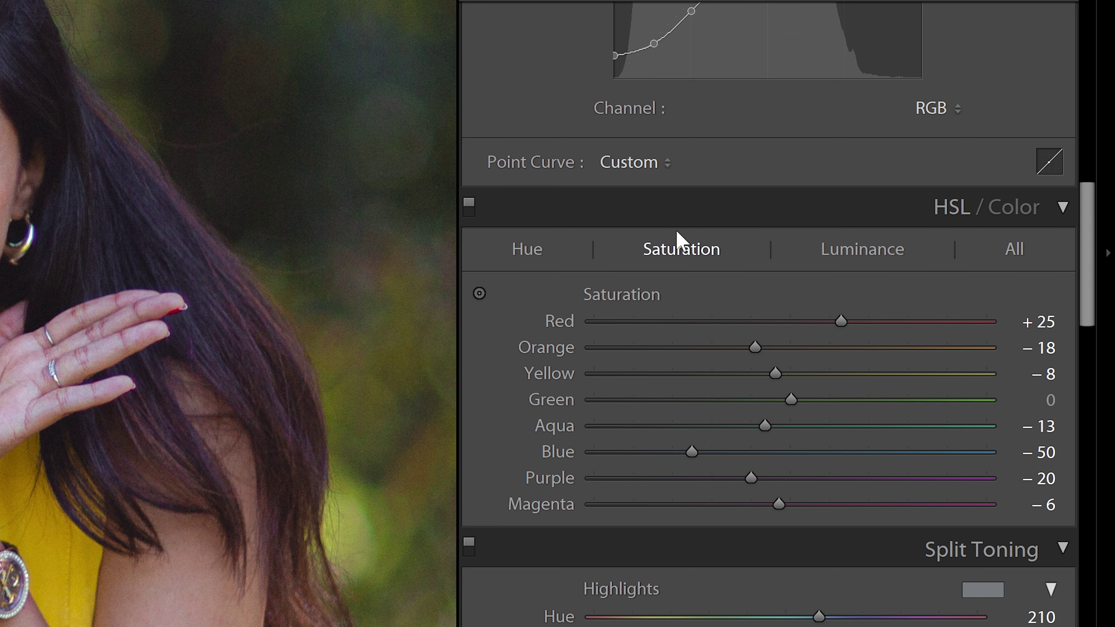
{"action": "left_click", "coordinate": [529, 254]}
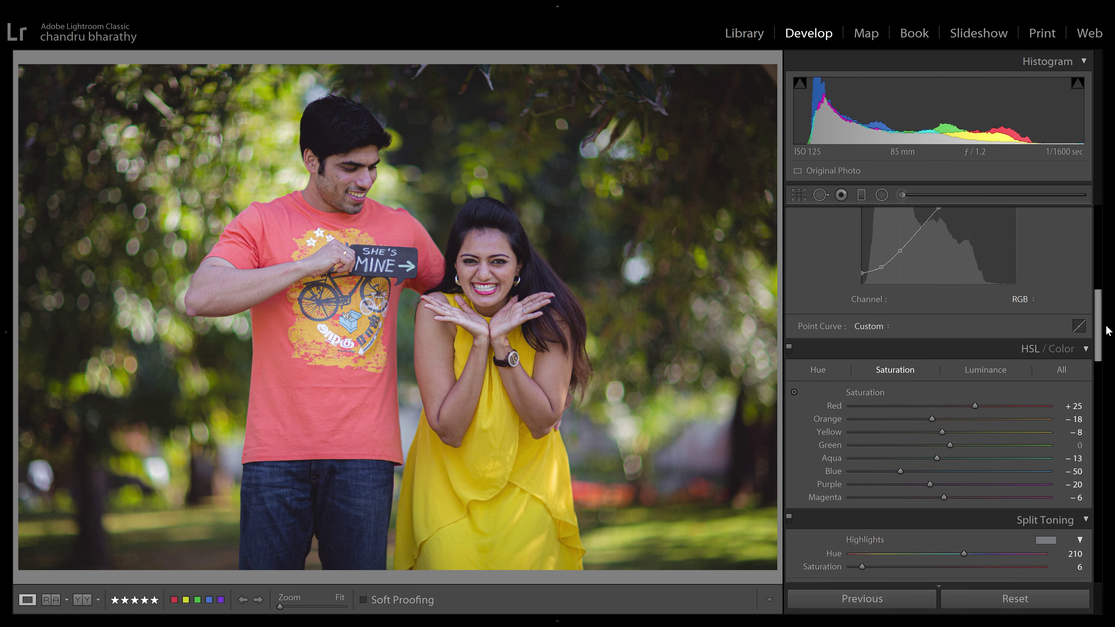
Step: Set the basic tone Highlights to −100, Shadows to −41 and Whites to +19
{"action": "scroll", "coordinate": [1101, 265], "scroll_direction": "up", "scroll_amount": 3}
{"action": "scroll", "coordinate": [1101, 266], "scroll_direction": "up", "scroll_amount": 5}
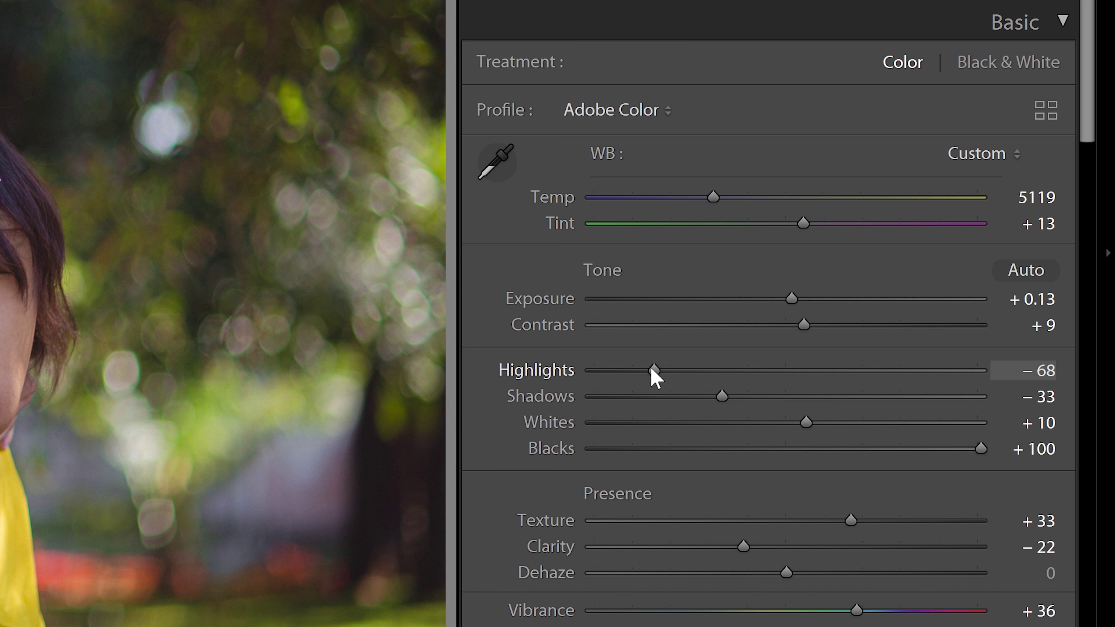
{"action": "mouse_move", "coordinate": [651, 371]}
{"action": "left_mouse_down"}
{"action": "mouse_move", "coordinate": [627, 381]}
{"action": "mouse_move", "coordinate": [640, 379]}
{"action": "left_mouse_up"}
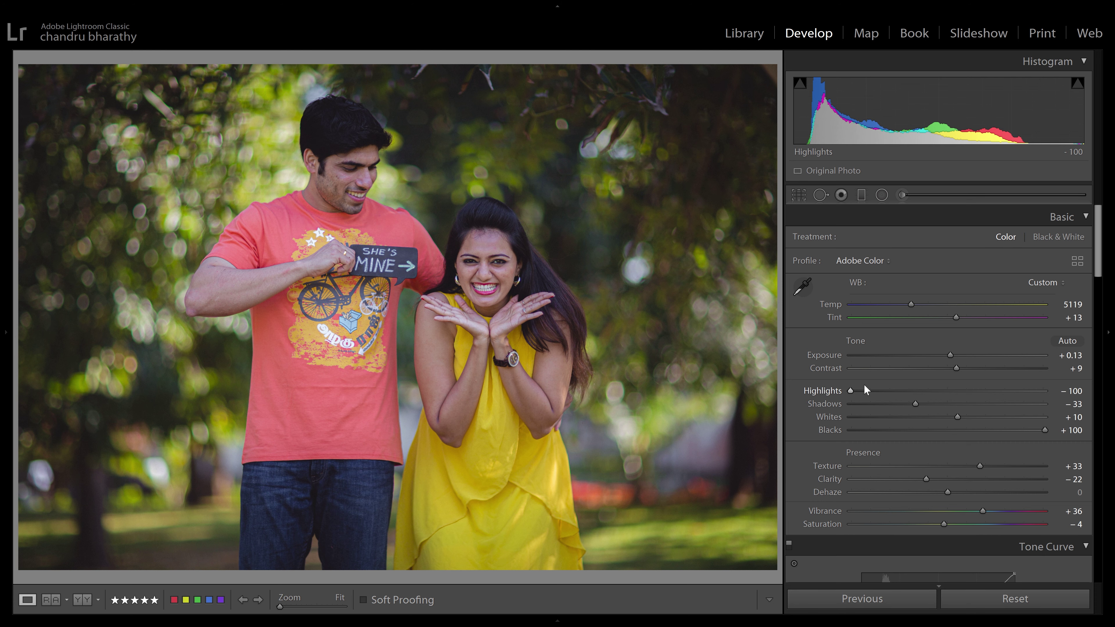
{"action": "left_click_drag", "start_coordinate": [915, 404], "coordinate": [964, 416]}
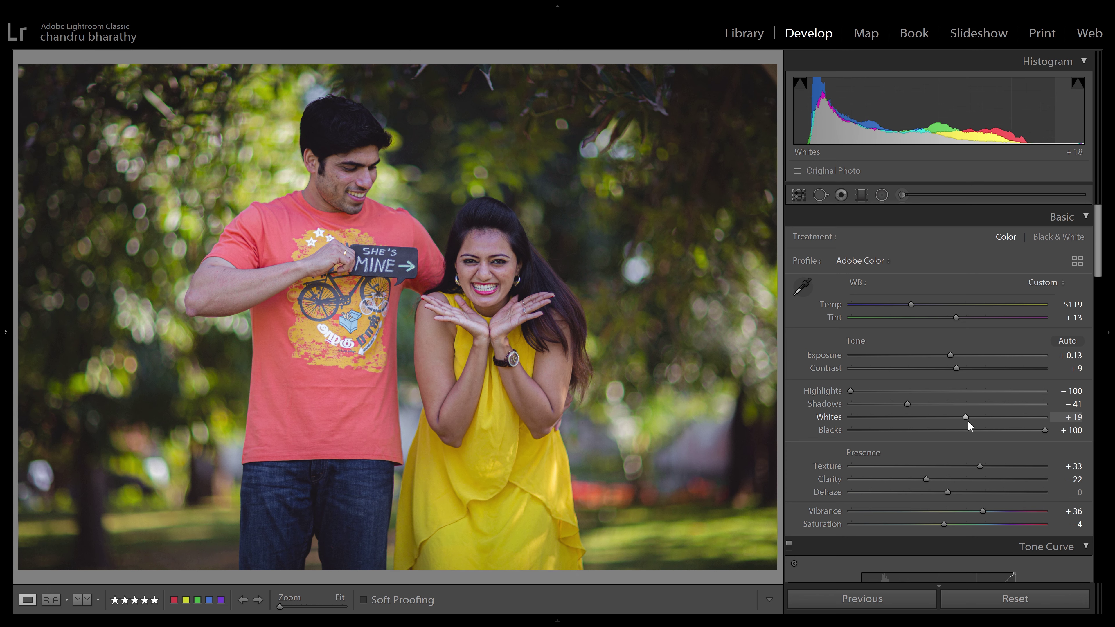
Step: Raise the black point of the RGB tone curve slightly and undo the stray change to the neighbouring shadow point
{"action": "left_click_drag", "start_coordinate": [1097, 265], "coordinate": [1097, 335]}
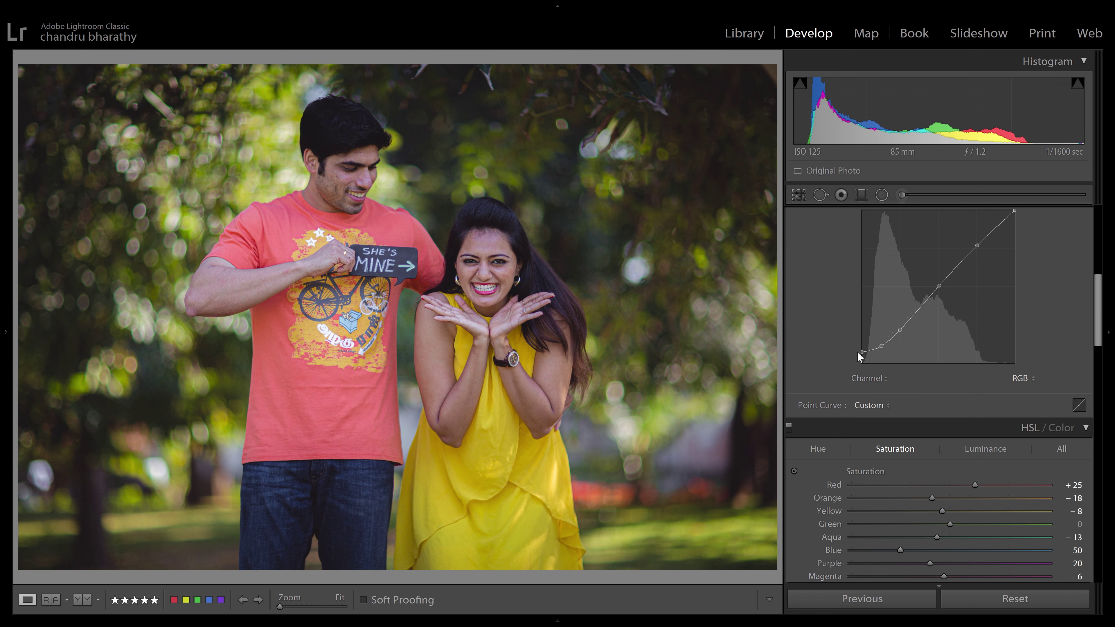
{"action": "left_click_drag", "start_coordinate": [861, 352], "coordinate": [862, 351]}
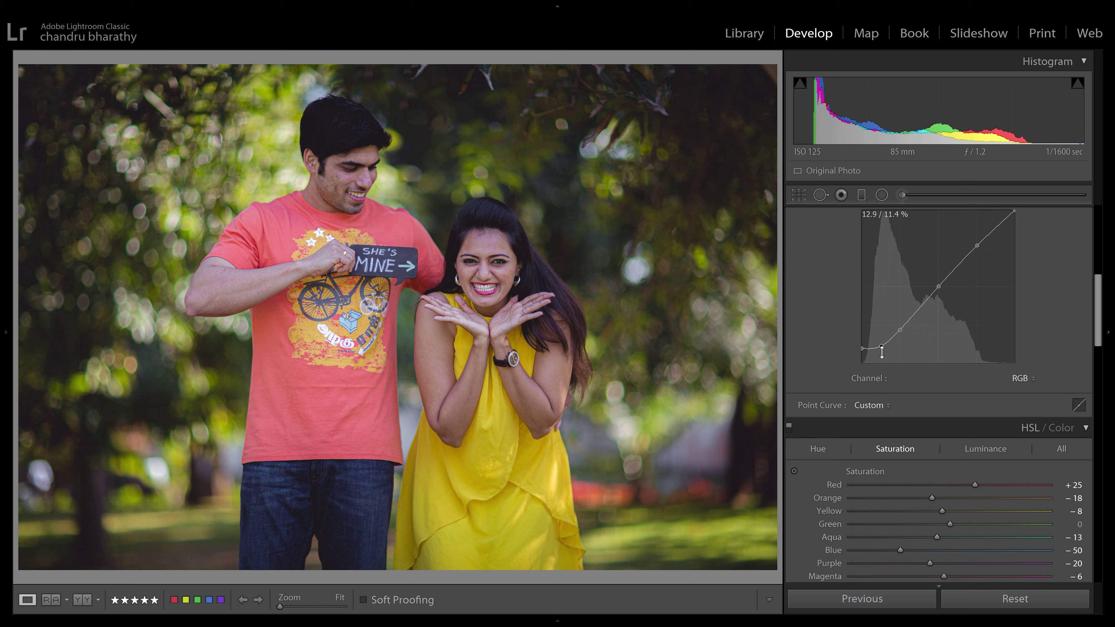
{"action": "key", "text": "ctrl+z"}
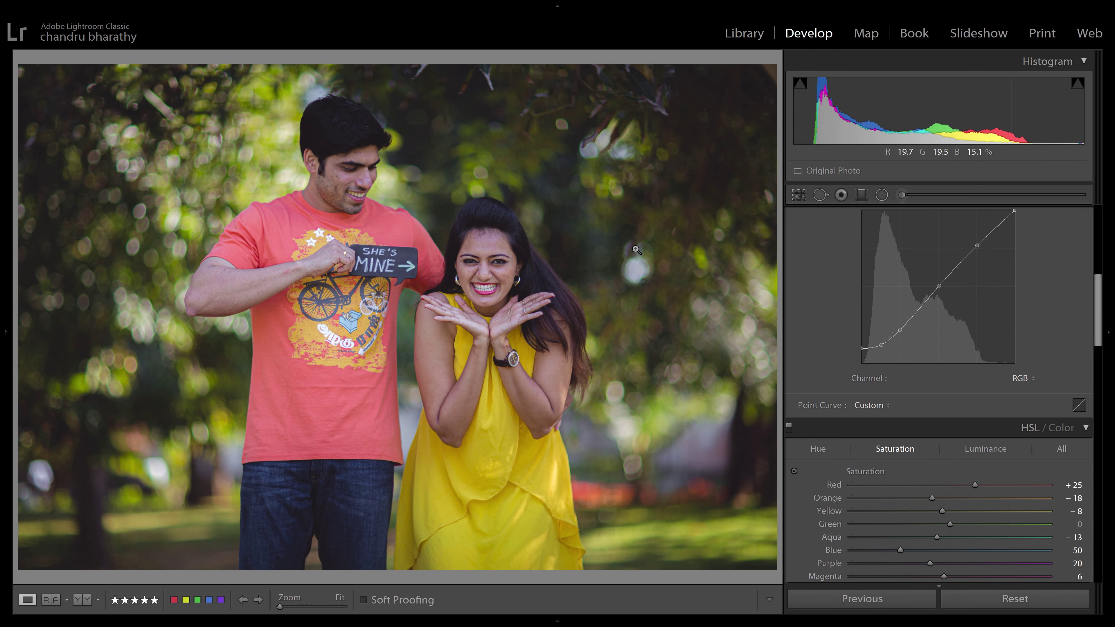
Step: Prepare a skin-softening adjustment brush with its effects reset, using Texture −65, Clarity −30 and Dehaze −2
{"action": "scroll", "coordinate": [1087, 322], "scroll_direction": "up", "scroll_amount": 3}
{"action": "left_click", "coordinate": [505, 272]}
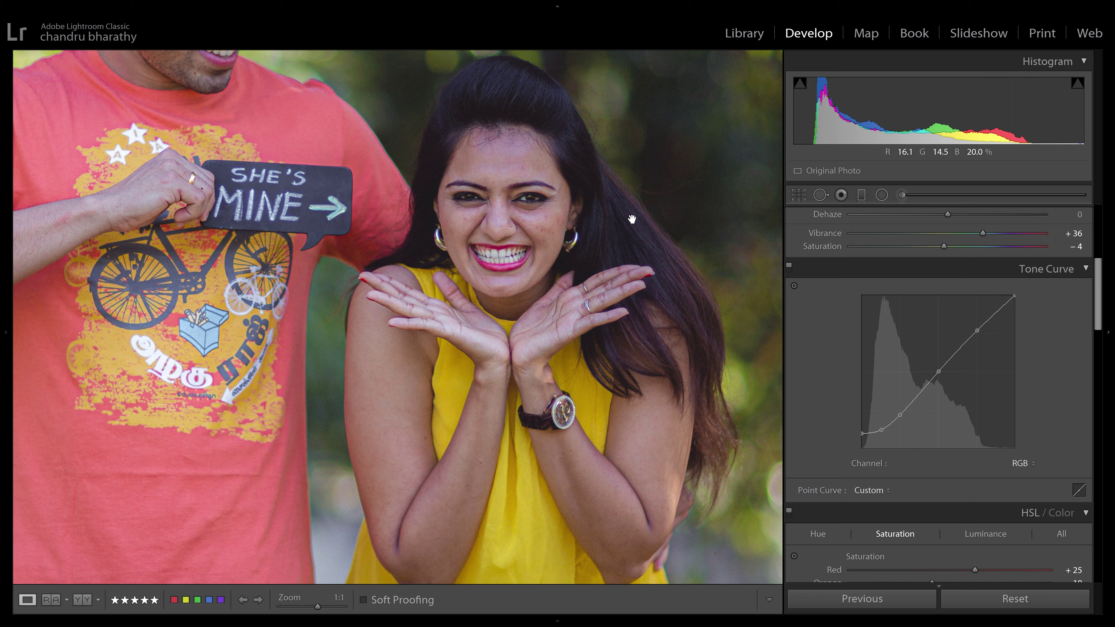
{"action": "key", "text": "k"}
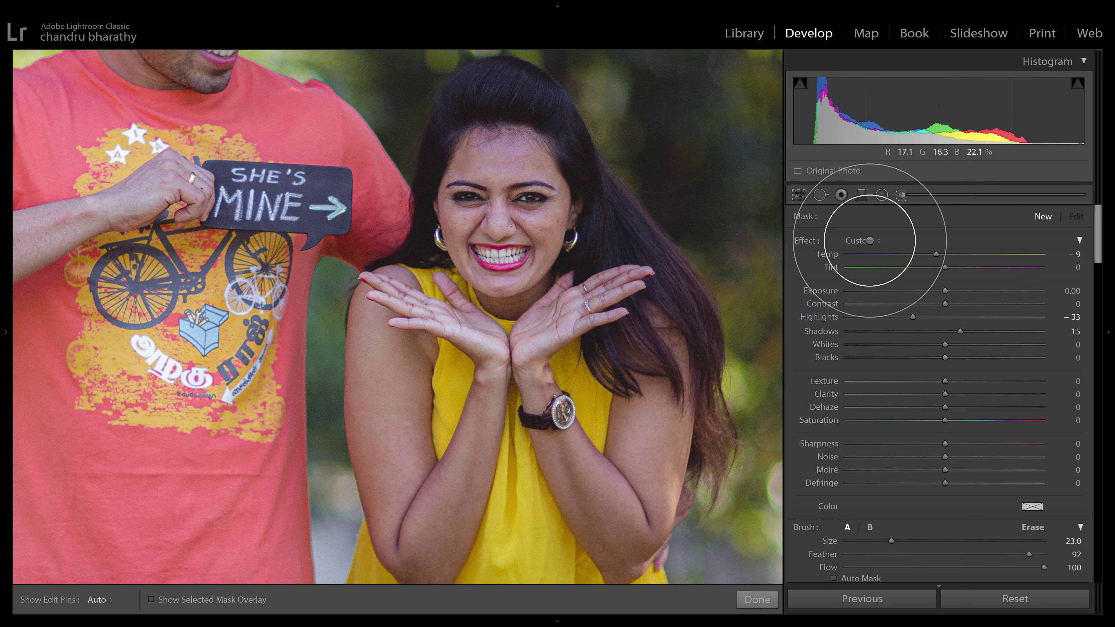
{"action": "key", "text": "alt"}
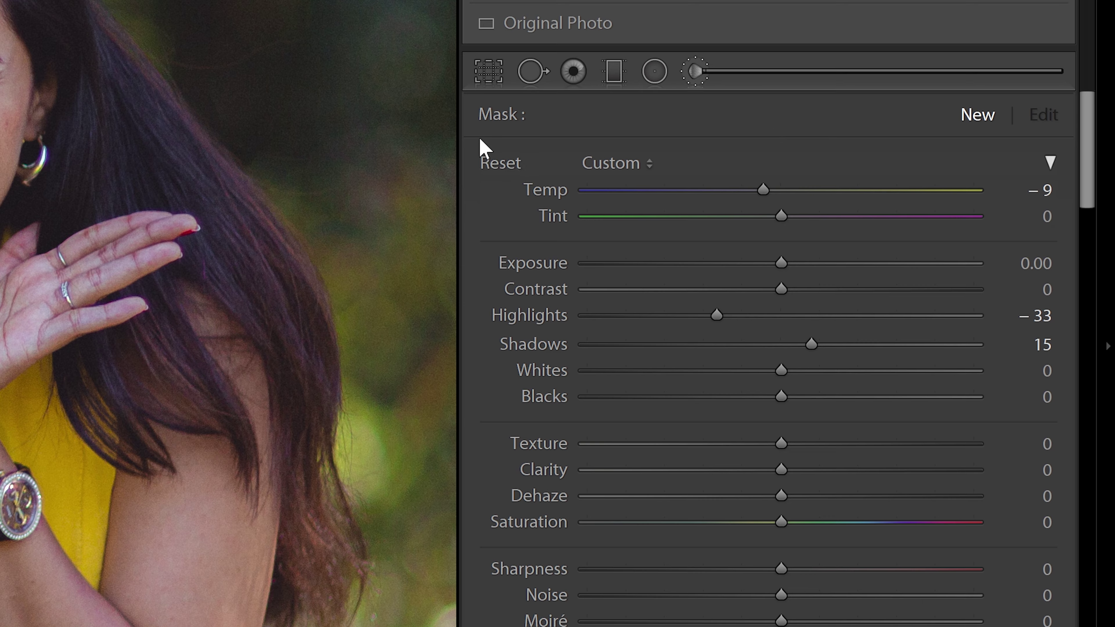
{"action": "left_click", "coordinate": [506, 169], "text": "alt"}
{"action": "left_click_drag", "start_coordinate": [944, 381], "coordinate": [915, 380]}
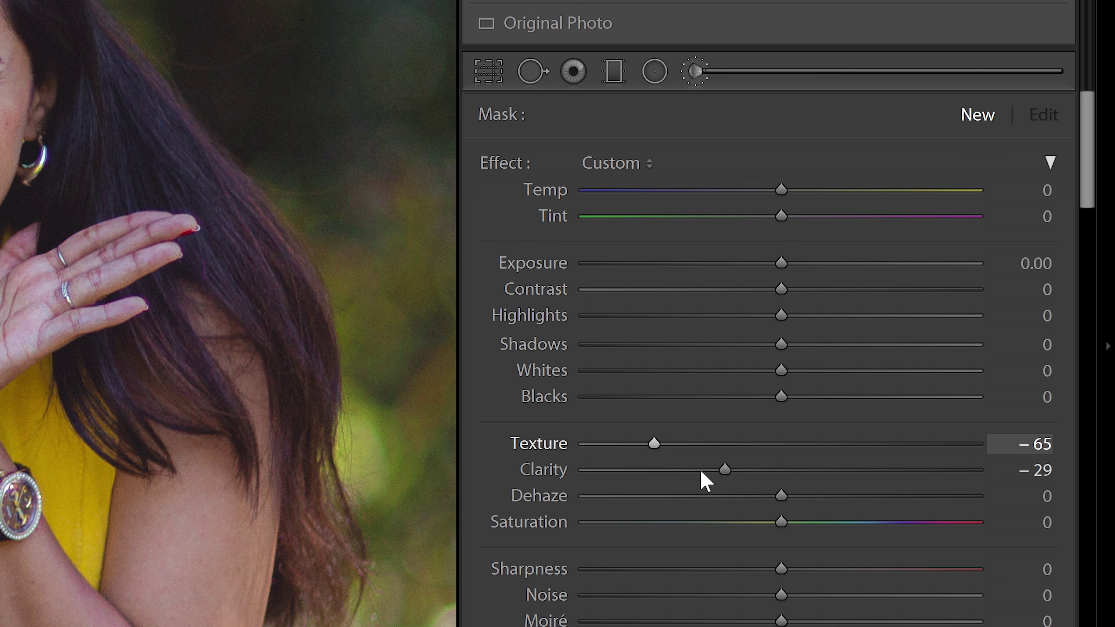
{"action": "left_click_drag", "start_coordinate": [913, 394], "coordinate": [911, 394]}
{"action": "left_click_drag", "start_coordinate": [711, 469], "coordinate": [715, 469]}
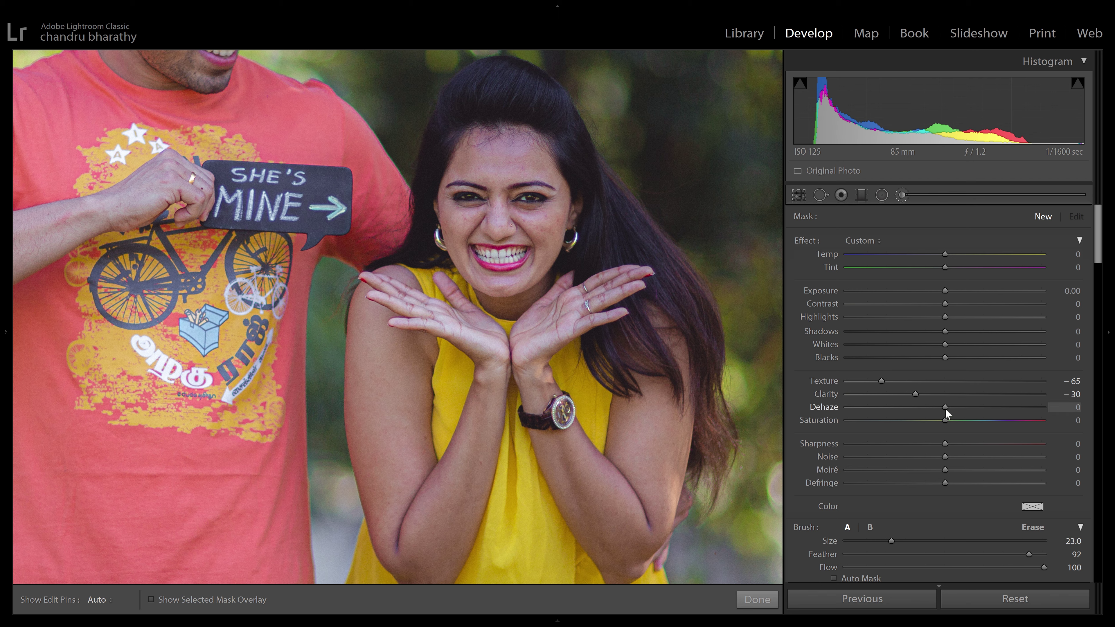
{"action": "left_click_drag", "start_coordinate": [944, 408], "coordinate": [942, 408]}
Step: Brush the softening over the woman's face, arms and hands, adapting the brush size to each area
{"action": "scroll", "coordinate": [512, 164], "scroll_direction": "down", "scroll_amount": 5}
{"action": "mouse_move", "coordinate": [470, 165]}
{"action": "left_mouse_down"}
{"action": "mouse_move", "coordinate": [526, 186]}
{"action": "mouse_move", "coordinate": [543, 230]}
{"action": "mouse_move", "coordinate": [555, 220]}
{"action": "left_mouse_up"}
{"action": "scroll", "coordinate": [523, 200], "scroll_direction": "down", "scroll_amount": 3}
{"action": "scroll", "coordinate": [504, 207], "scroll_direction": "up", "scroll_amount": 2}
{"action": "scroll", "coordinate": [556, 220], "scroll_direction": "down", "scroll_amount": 1}
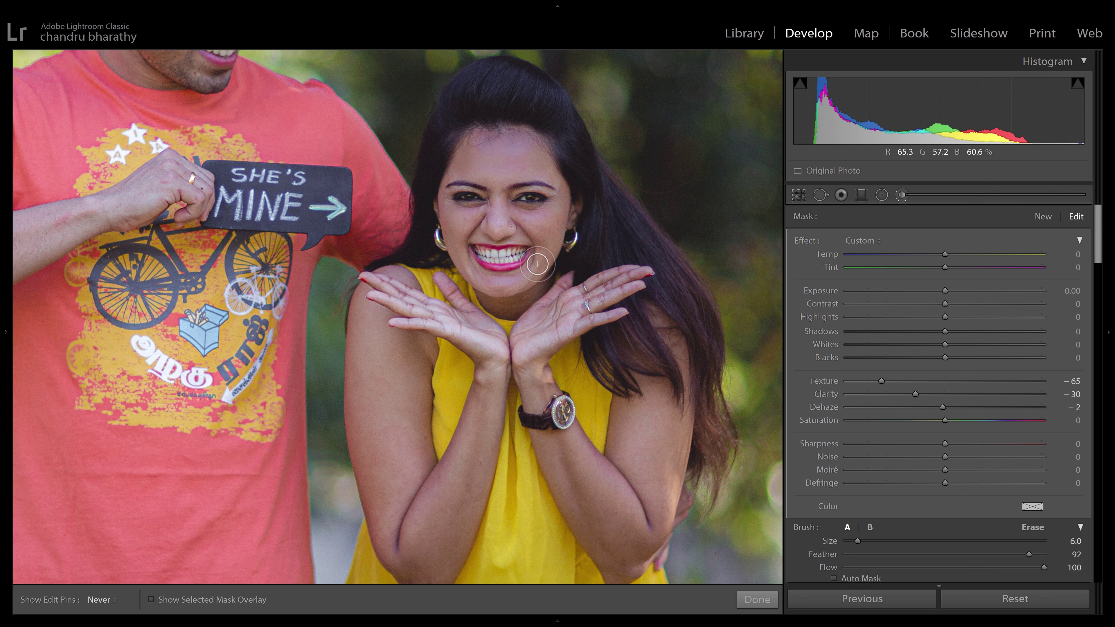
{"action": "scroll", "coordinate": [565, 443], "scroll_direction": "up", "scroll_amount": 3}
{"action": "mouse_move", "coordinate": [565, 443]}
{"action": "left_mouse_down"}
{"action": "mouse_move", "coordinate": [627, 551]}
{"action": "mouse_move", "coordinate": [662, 392]}
{"action": "left_mouse_up"}
{"action": "scroll", "coordinate": [647, 490], "scroll_direction": "up", "scroll_amount": 3}
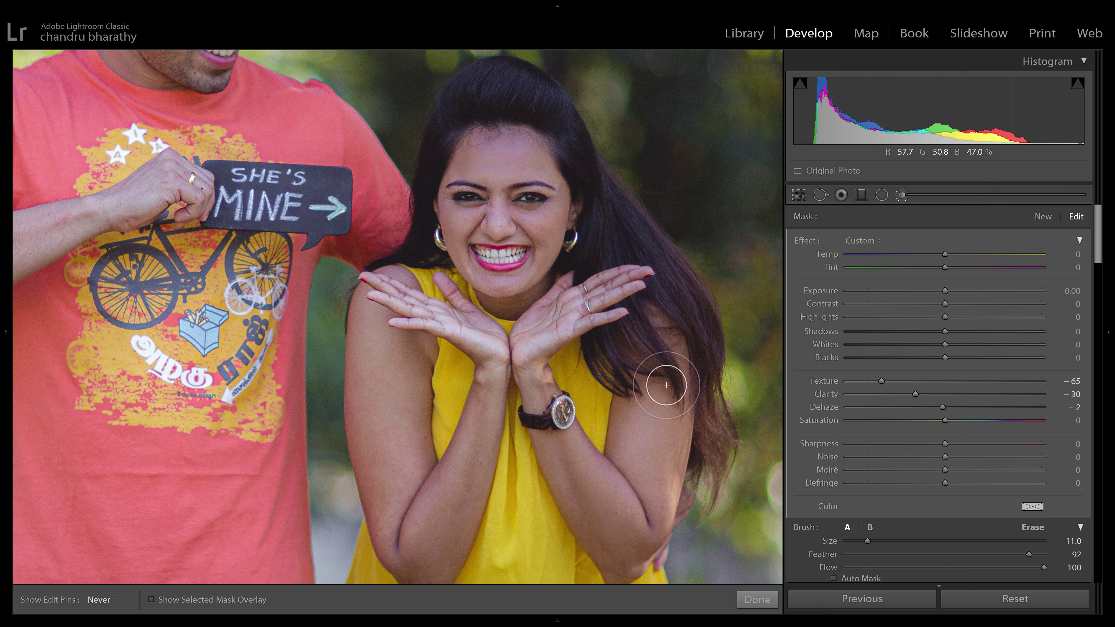
{"action": "scroll", "coordinate": [376, 340], "scroll_direction": "up", "scroll_amount": 1}
{"action": "mouse_move", "coordinate": [377, 340]}
{"action": "left_mouse_down"}
{"action": "mouse_move", "coordinate": [392, 503]}
{"action": "mouse_move", "coordinate": [418, 530]}
{"action": "left_mouse_up"}
{"action": "scroll", "coordinate": [417, 529], "scroll_direction": "down", "scroll_amount": 1}
{"action": "mouse_move", "coordinate": [433, 519]}
{"action": "left_mouse_down"}
{"action": "mouse_move", "coordinate": [493, 373]}
{"action": "mouse_move", "coordinate": [495, 409]}
{"action": "left_mouse_up"}
{"action": "scroll", "coordinate": [494, 373], "scroll_direction": "down", "scroll_amount": 1}
{"action": "scroll", "coordinate": [495, 409], "scroll_direction": "down", "scroll_amount": 2}
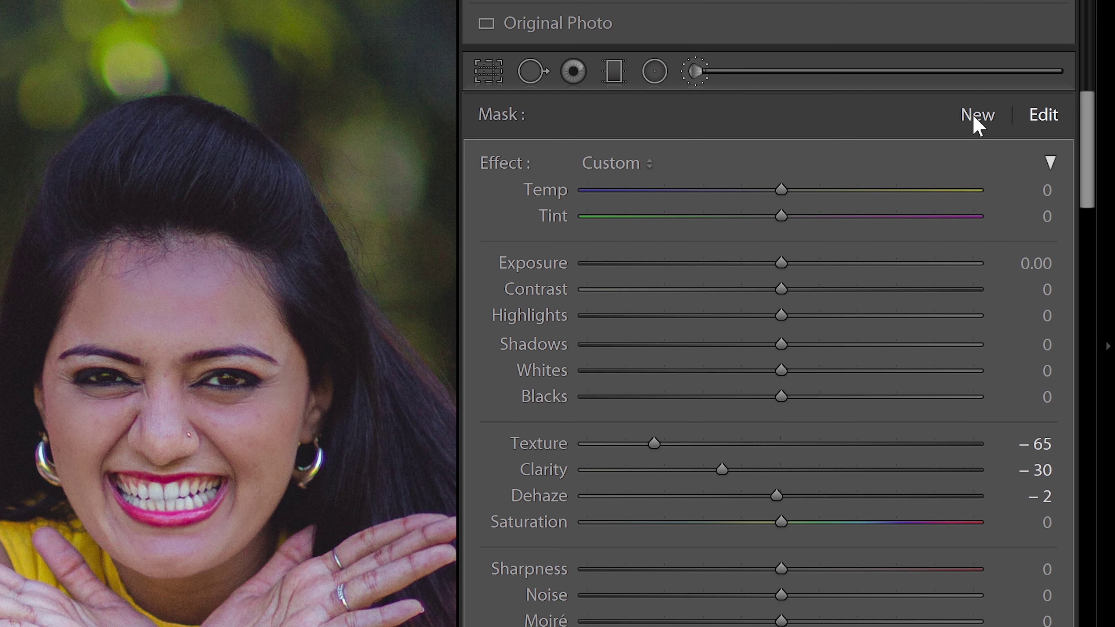
Step: Create a new brush adjustment with Texture −28 and Clarity −14, paint it over the man's face and arm, and finish brushing
{"action": "left_click", "coordinate": [976, 116]}
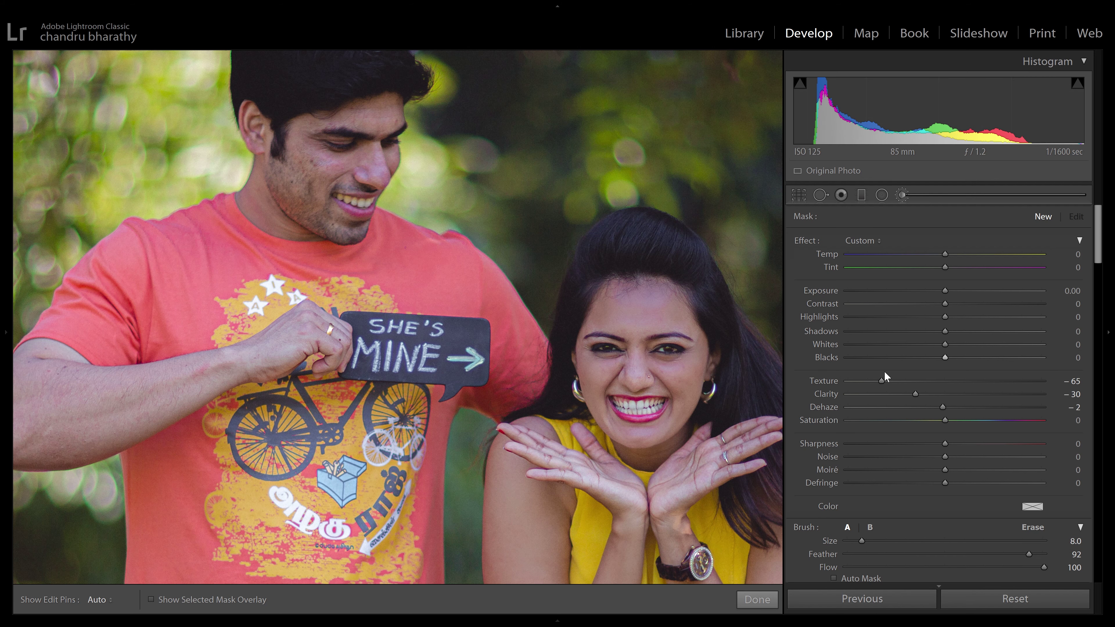
{"action": "mouse_move", "coordinate": [883, 381]}
{"action": "left_mouse_down"}
{"action": "mouse_move", "coordinate": [930, 394]}
{"action": "mouse_move", "coordinate": [920, 382]}
{"action": "mouse_move", "coordinate": [929, 394]}
{"action": "left_mouse_up"}
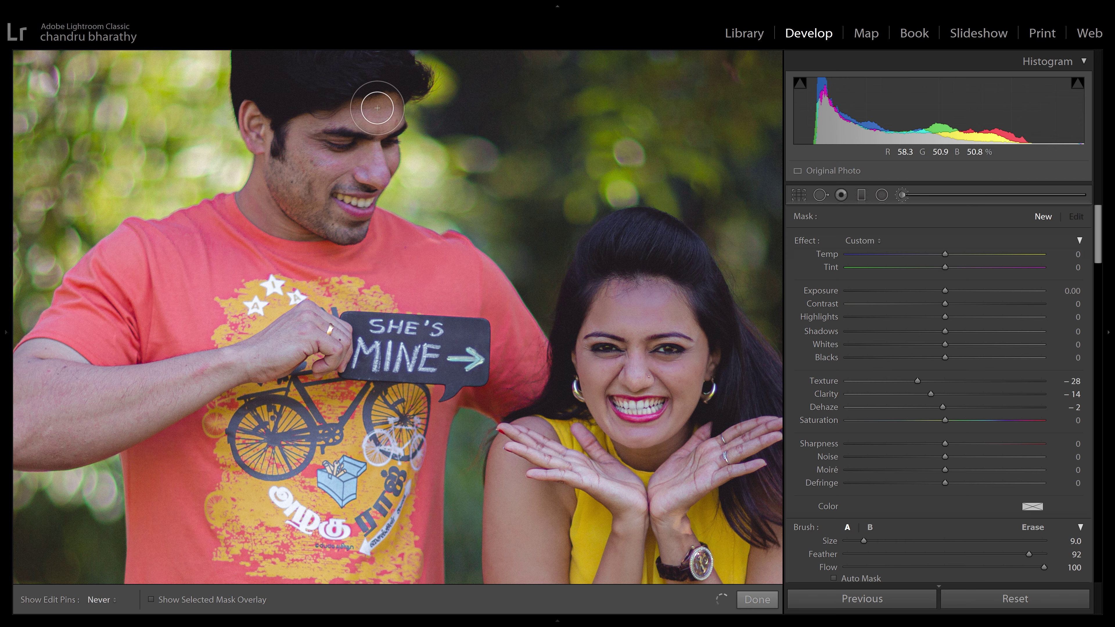
{"action": "left_click", "coordinate": [367, 155]}
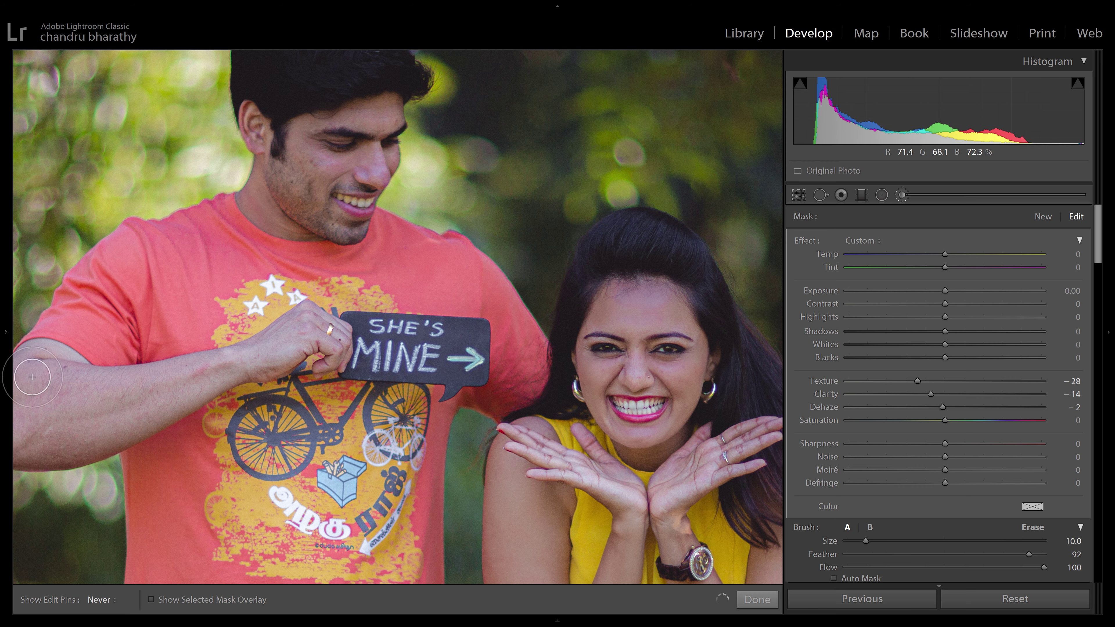
{"action": "left_click_drag", "start_coordinate": [515, 375], "coordinate": [498, 392]}
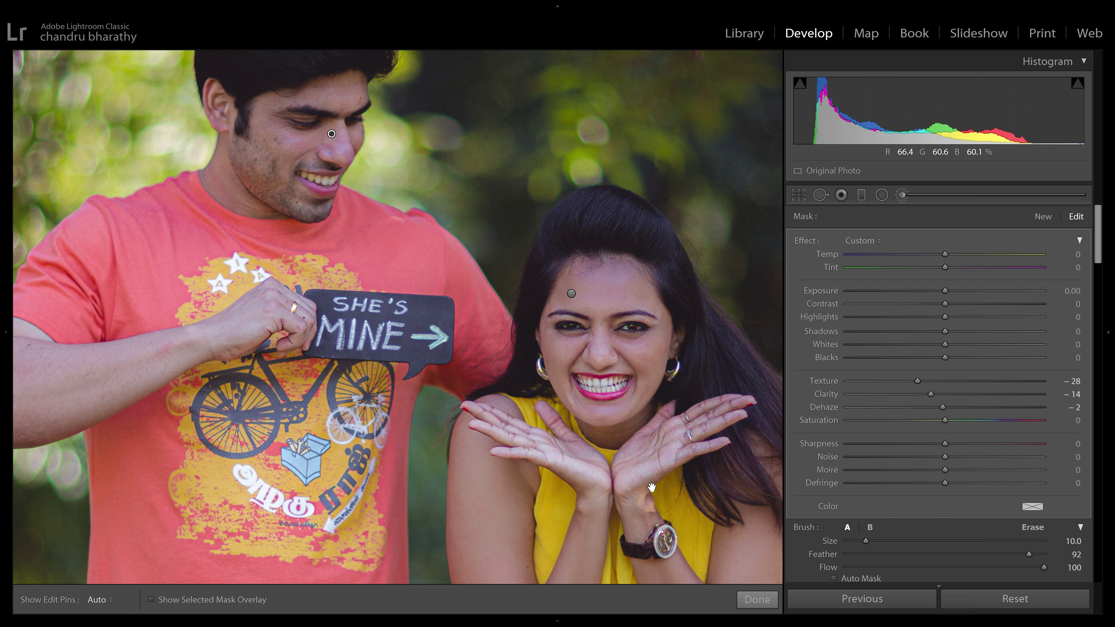
{"action": "left_click", "coordinate": [757, 599]}
{"action": "left_click", "coordinate": [676, 250]}
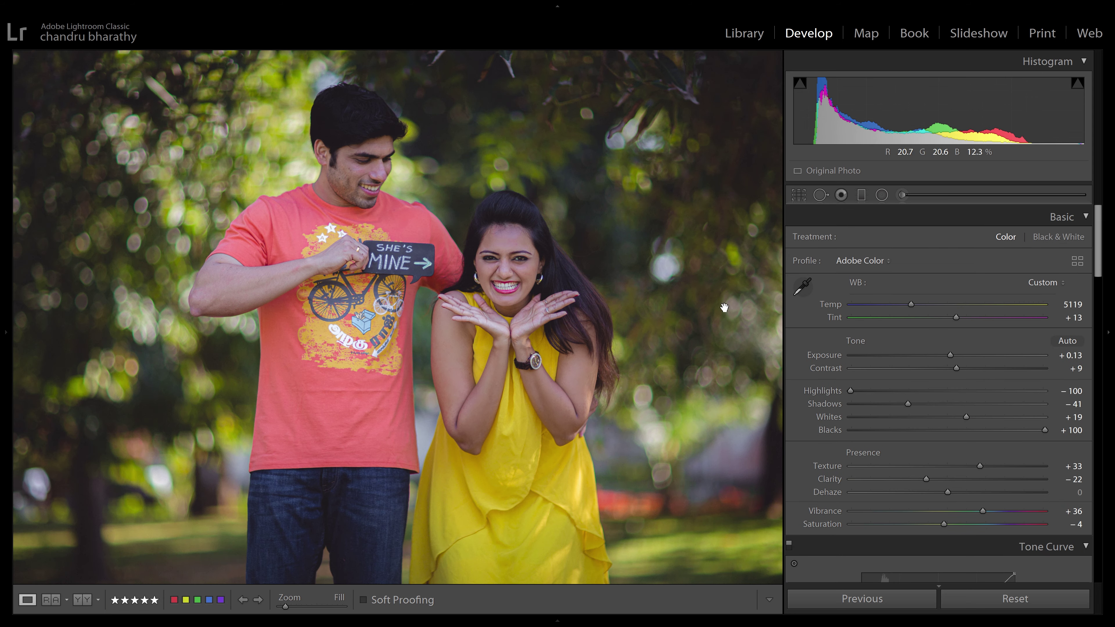
Step: Set the overall Clarity to −16 and Texture to +38
{"action": "left_click_drag", "start_coordinate": [1096, 265], "coordinate": [1096, 304]}
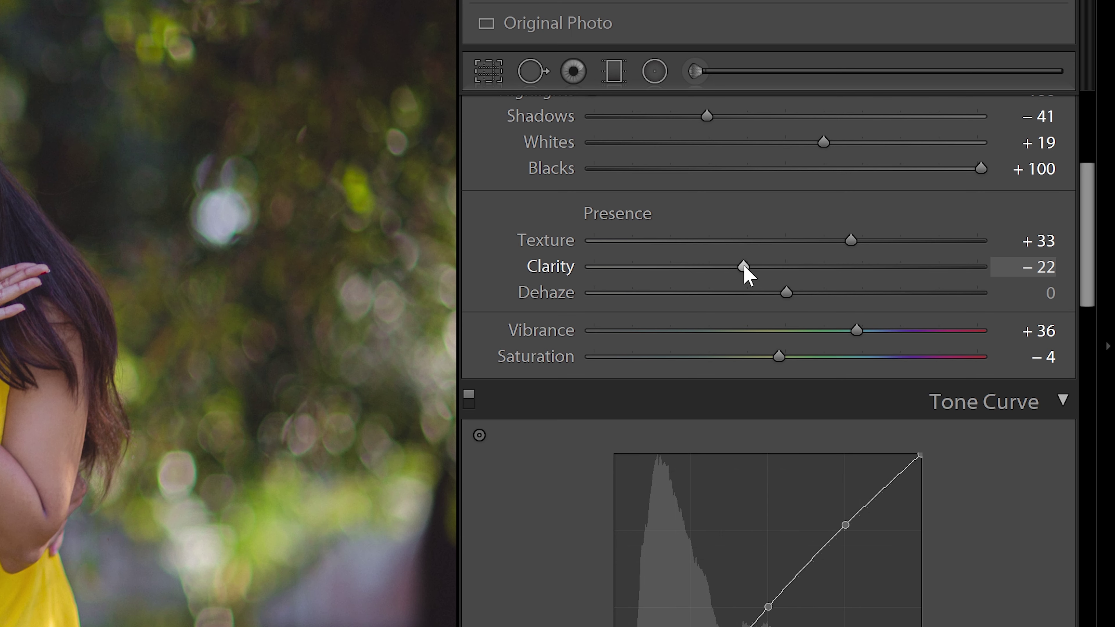
{"action": "left_click_drag", "start_coordinate": [925, 292], "coordinate": [931, 293]}
{"action": "left_click_drag", "start_coordinate": [754, 270], "coordinate": [760, 271]}
{"action": "left_click_drag", "start_coordinate": [855, 241], "coordinate": [863, 243]}
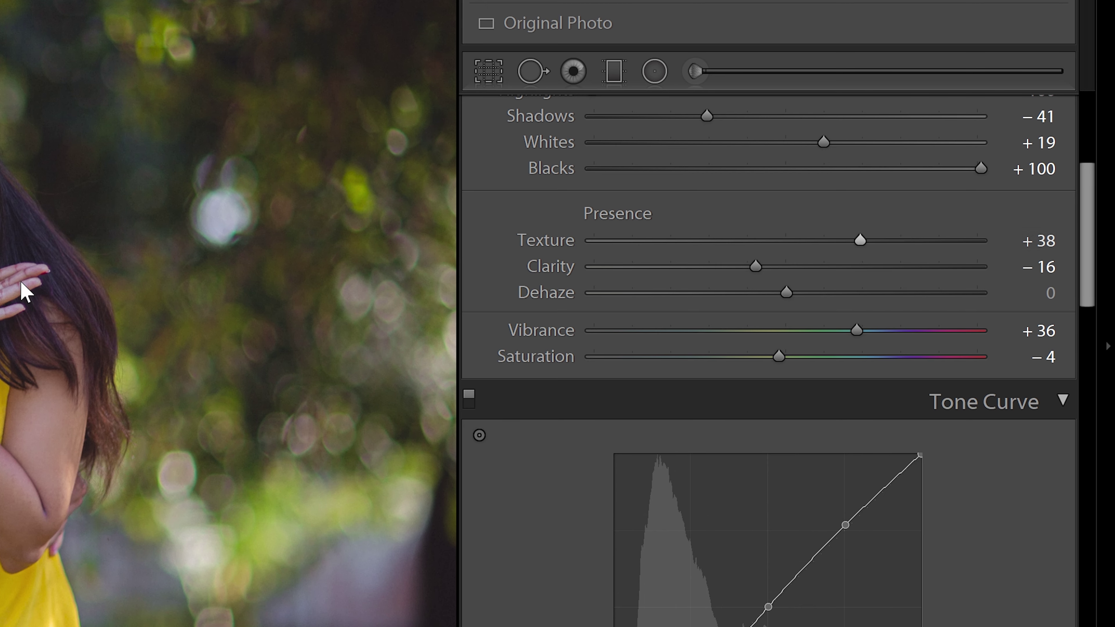
Step: Compare the edited portrait with its original state and reveal the filmstrip
{"action": "key", "text": "backslash"}
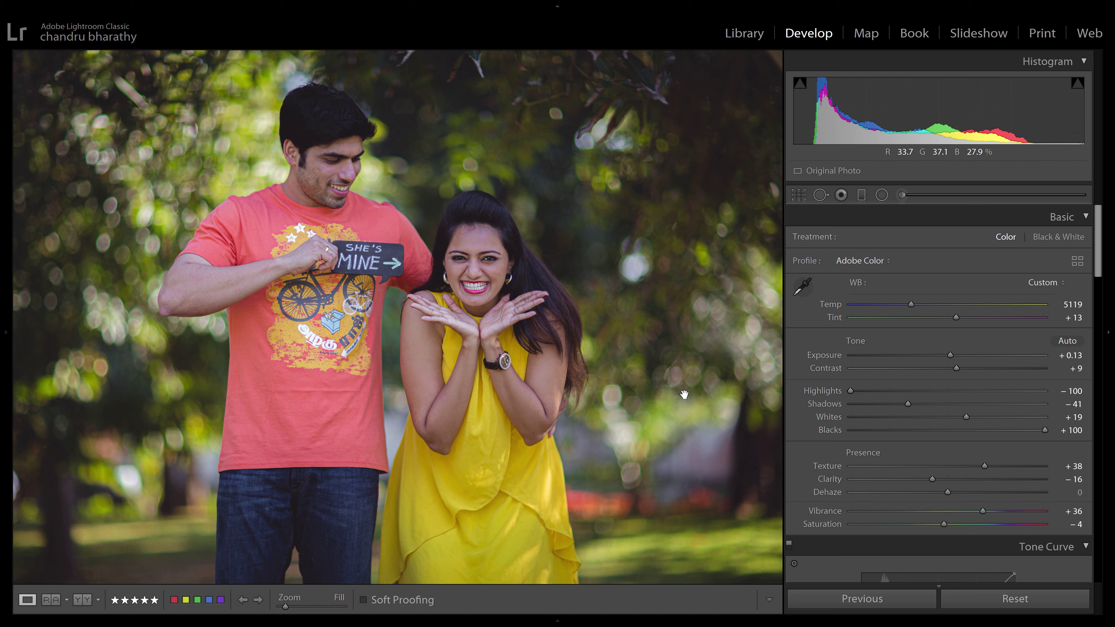
{"action": "key", "text": "backslash"}
{"action": "key", "text": "backslash"}
{"action": "left_click", "coordinate": [557, 620]}
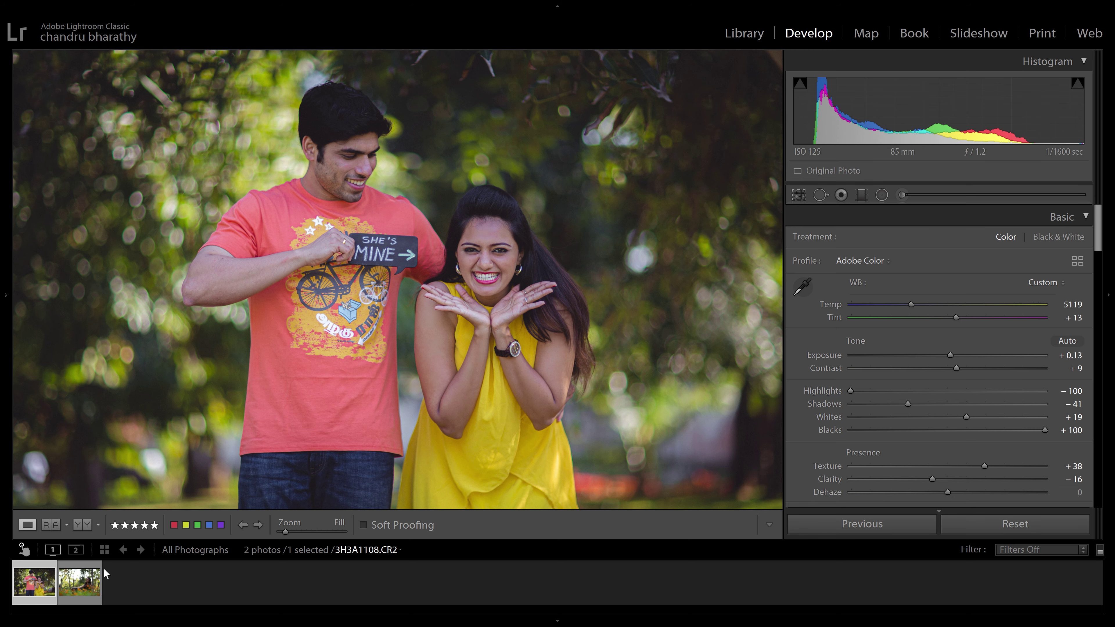
Step: Apply the previous photo's develop settings to the second photo in the filmstrip and set its Temp to 5582
{"action": "left_click", "coordinate": [87, 579]}
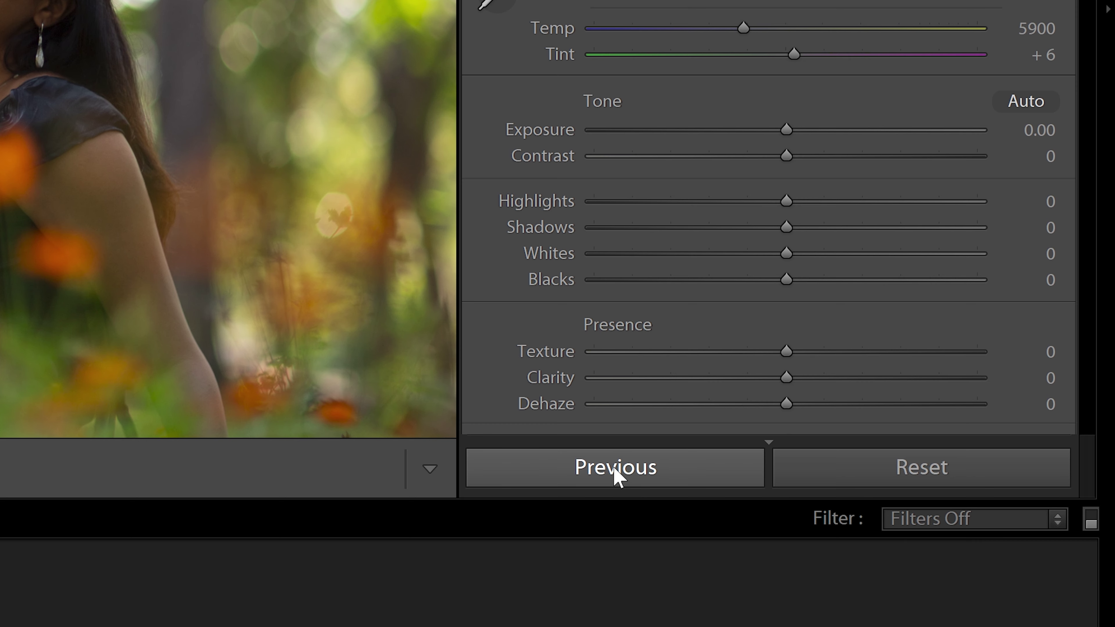
{"action": "left_click", "coordinate": [615, 469]}
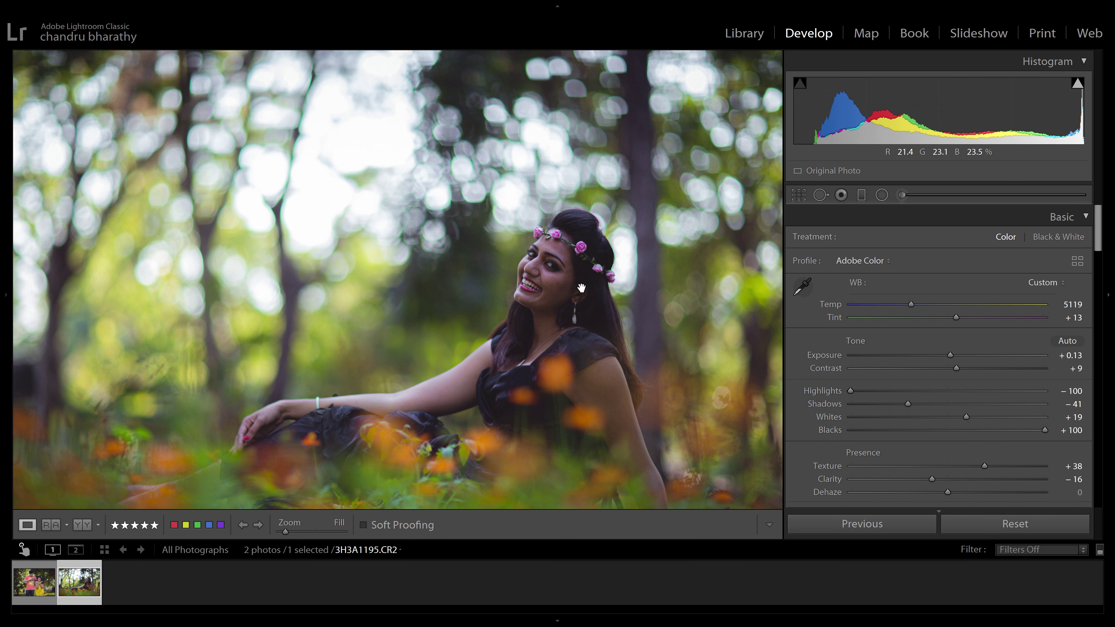
{"action": "mouse_move", "coordinate": [1099, 232]}
{"action": "left_mouse_down"}
{"action": "mouse_move", "coordinate": [1102, 281]}
{"action": "mouse_move", "coordinate": [1102, 234]}
{"action": "left_mouse_up"}
{"action": "left_click_drag", "start_coordinate": [910, 304], "coordinate": [916, 309]}
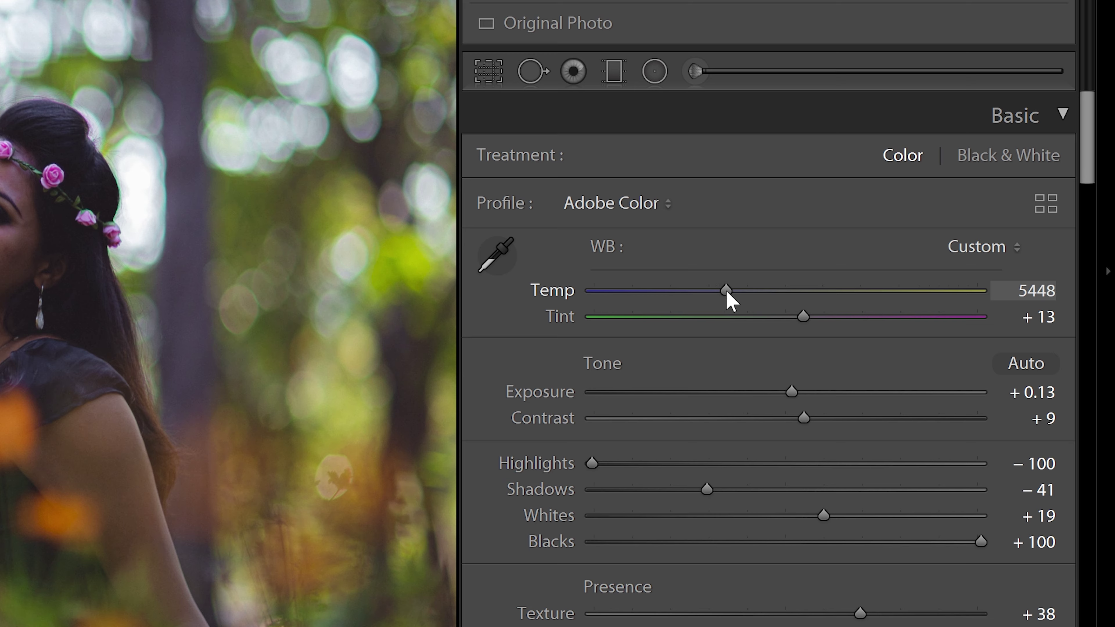
{"action": "left_click_drag", "start_coordinate": [726, 290], "coordinate": [732, 291]}
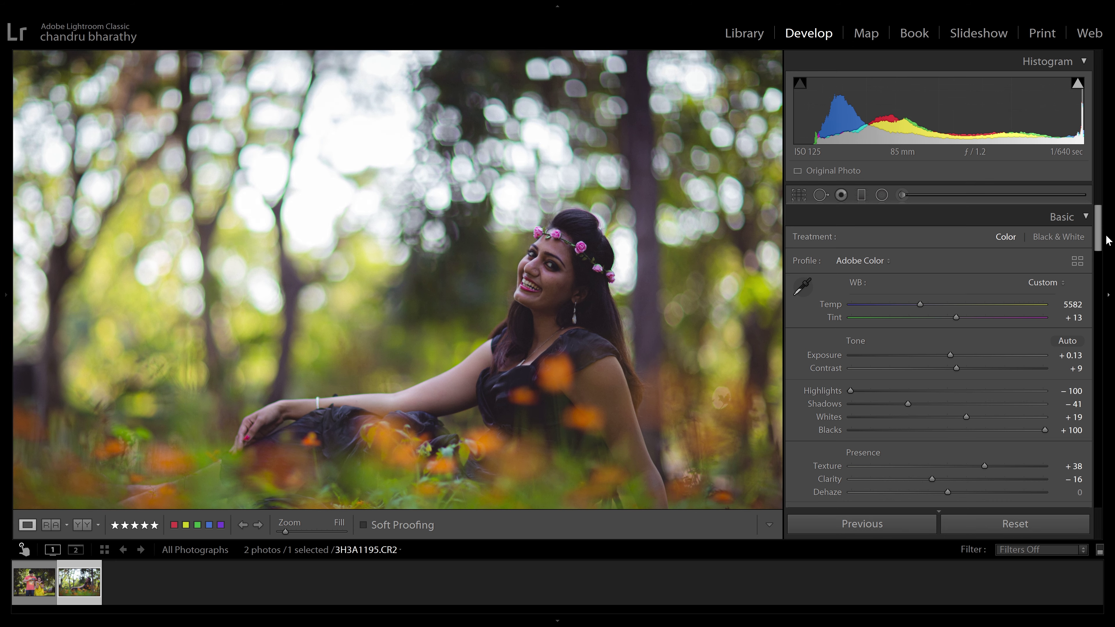
Step: Reshape the regional tone curve with targeted adjustments on the photo, using Darks +66 and Shadows −41
{"action": "left_click_drag", "start_coordinate": [1105, 238], "coordinate": [1101, 287]}
{"action": "left_click", "coordinate": [1079, 438]}
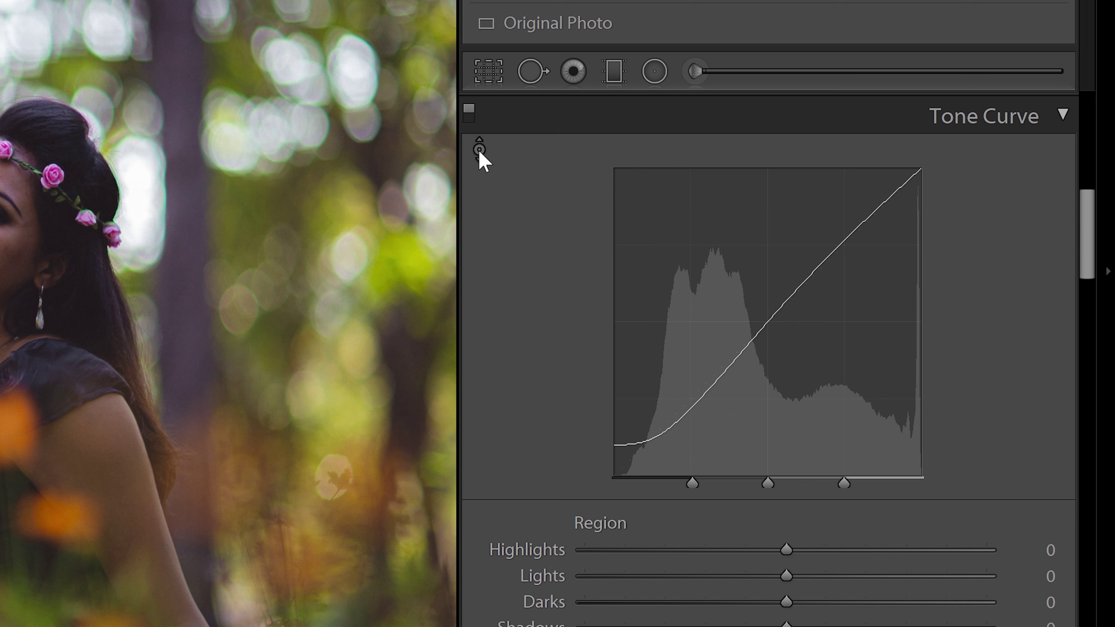
{"action": "left_click", "coordinate": [479, 150]}
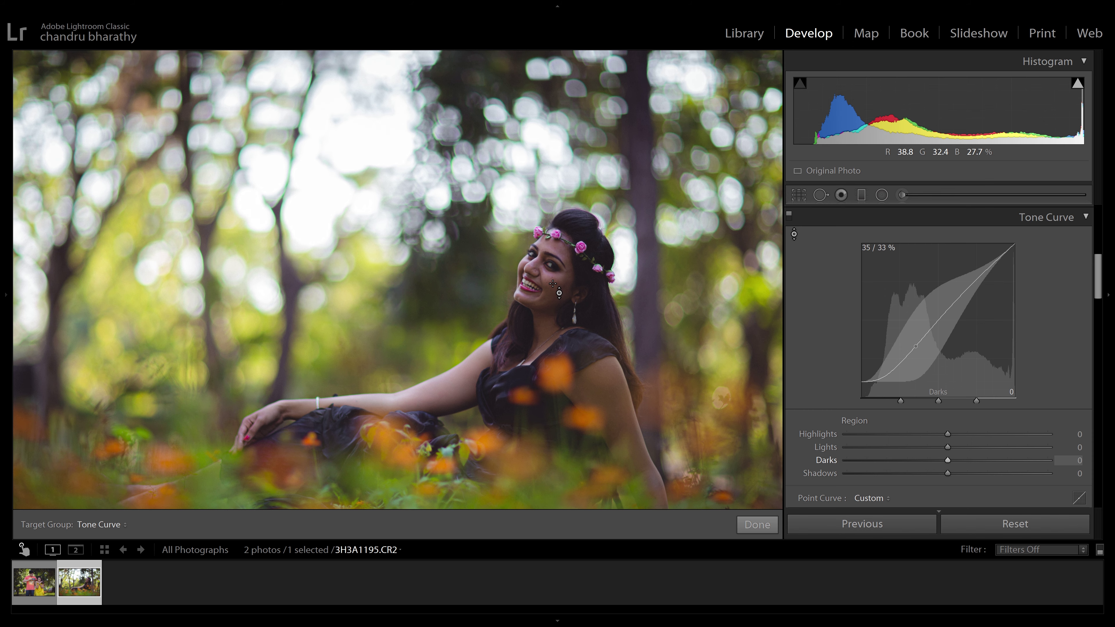
{"action": "left_click_drag", "start_coordinate": [557, 291], "coordinate": [557, 239]}
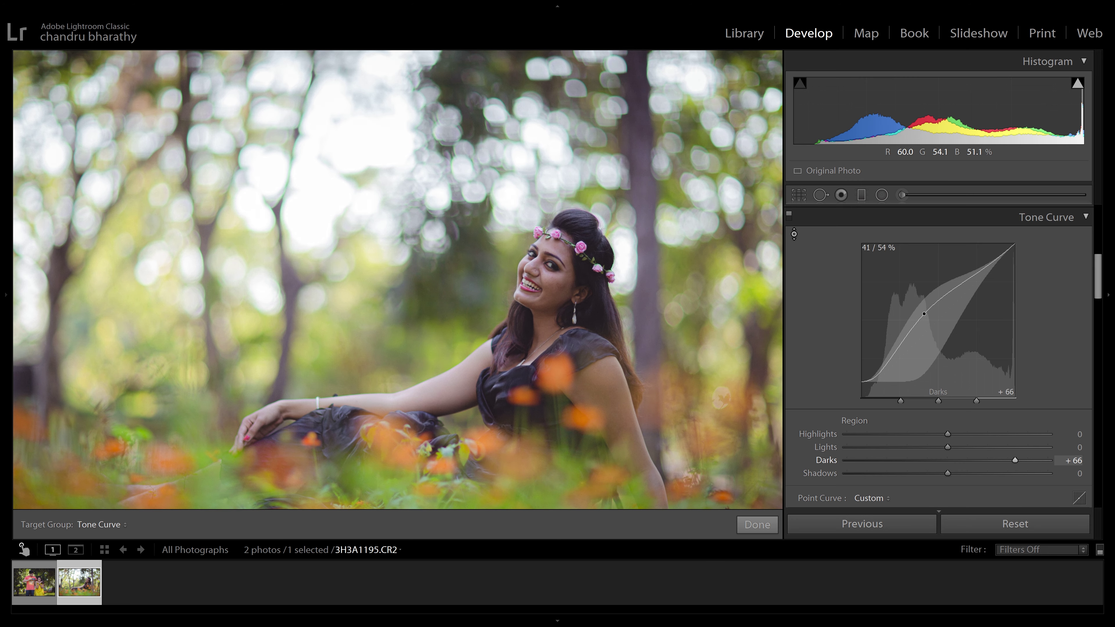
{"action": "left_click_drag", "start_coordinate": [440, 281], "coordinate": [439, 314]}
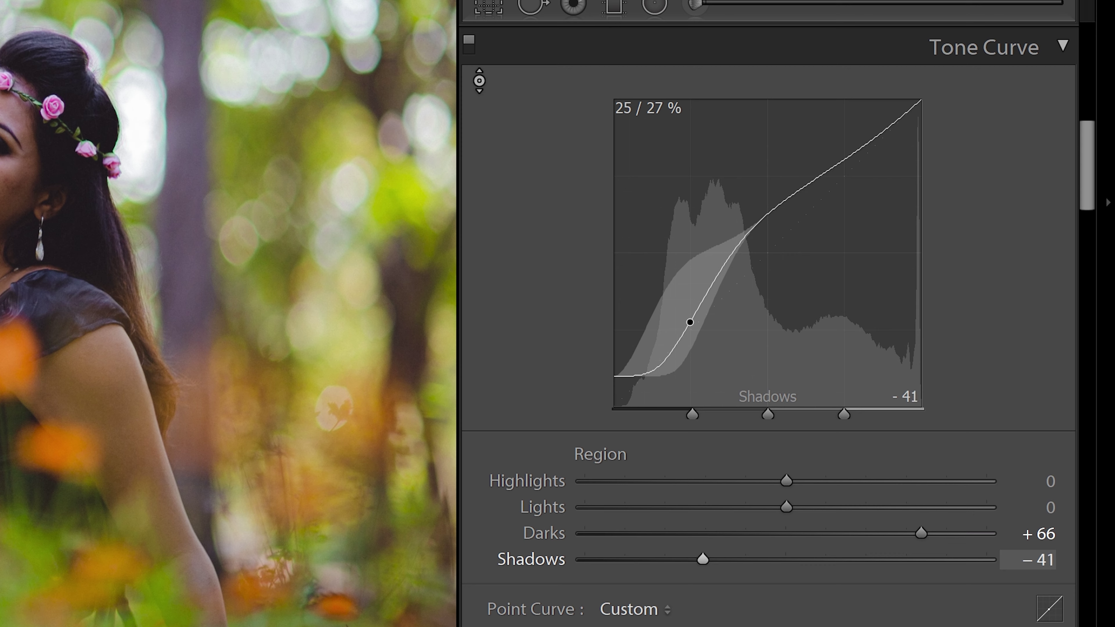
{"action": "left_click_drag", "start_coordinate": [439, 264], "coordinate": [439, 273]}
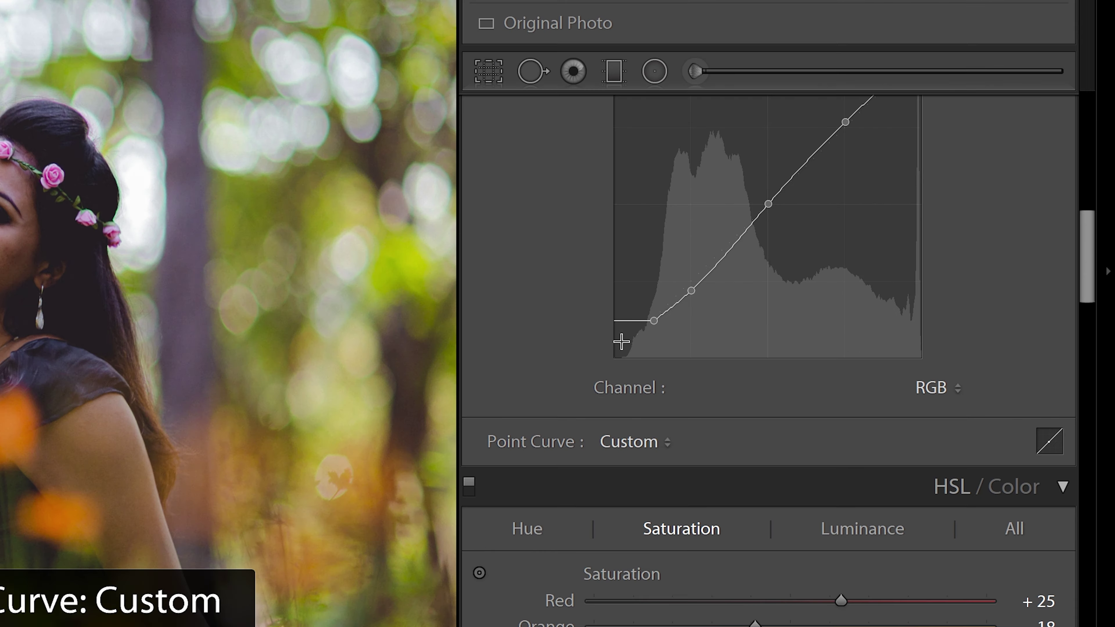
Step: Lower the black end of the RGB point curve, and set overall Shadows to −31, Exposure to −0.10 and Contrast to +8
{"action": "left_click_drag", "start_coordinate": [865, 329], "coordinate": [860, 338]}
{"action": "mouse_move", "coordinate": [613, 360]}
{"action": "left_mouse_down"}
{"action": "mouse_move", "coordinate": [610, 377]}
{"action": "mouse_move", "coordinate": [600, 357]}
{"action": "left_mouse_up"}
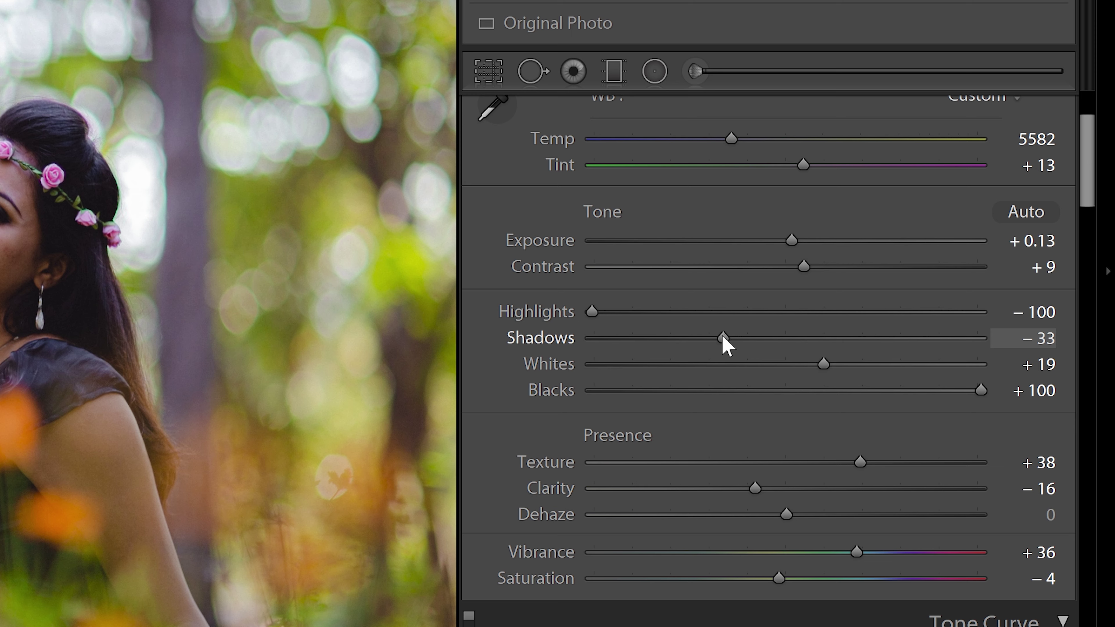
{"action": "left_click_drag", "start_coordinate": [722, 338], "coordinate": [726, 337]}
{"action": "mouse_move", "coordinate": [804, 267]}
{"action": "left_mouse_down"}
{"action": "mouse_move", "coordinate": [759, 267]}
{"action": "mouse_move", "coordinate": [851, 267]}
{"action": "mouse_move", "coordinate": [802, 269]}
{"action": "mouse_move", "coordinate": [783, 242]}
{"action": "left_mouse_up"}
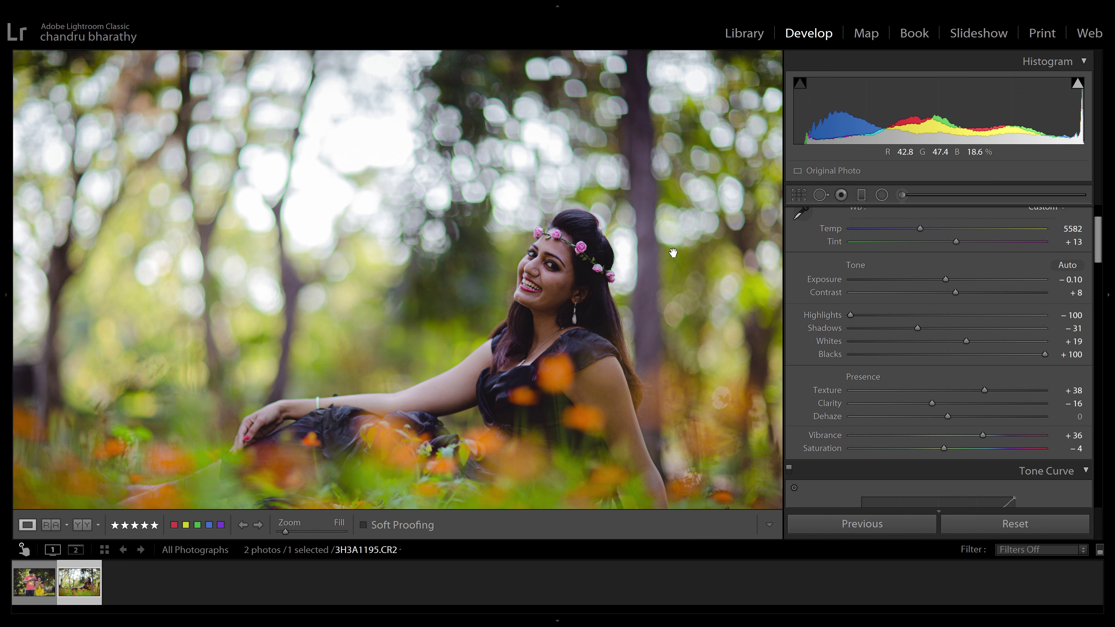
Step: Prepare a new brush adjustment with Shadows 41 and delete the two brush pins carried over from the previous photo
{"action": "key", "text": "k"}
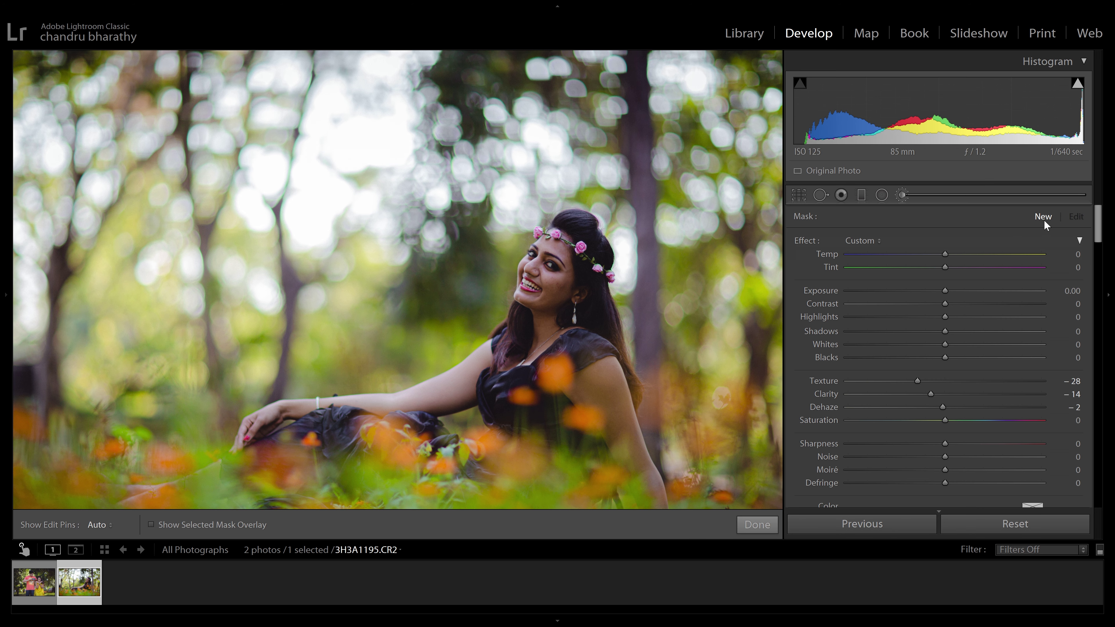
{"action": "left_click_drag", "start_coordinate": [945, 333], "coordinate": [987, 336]}
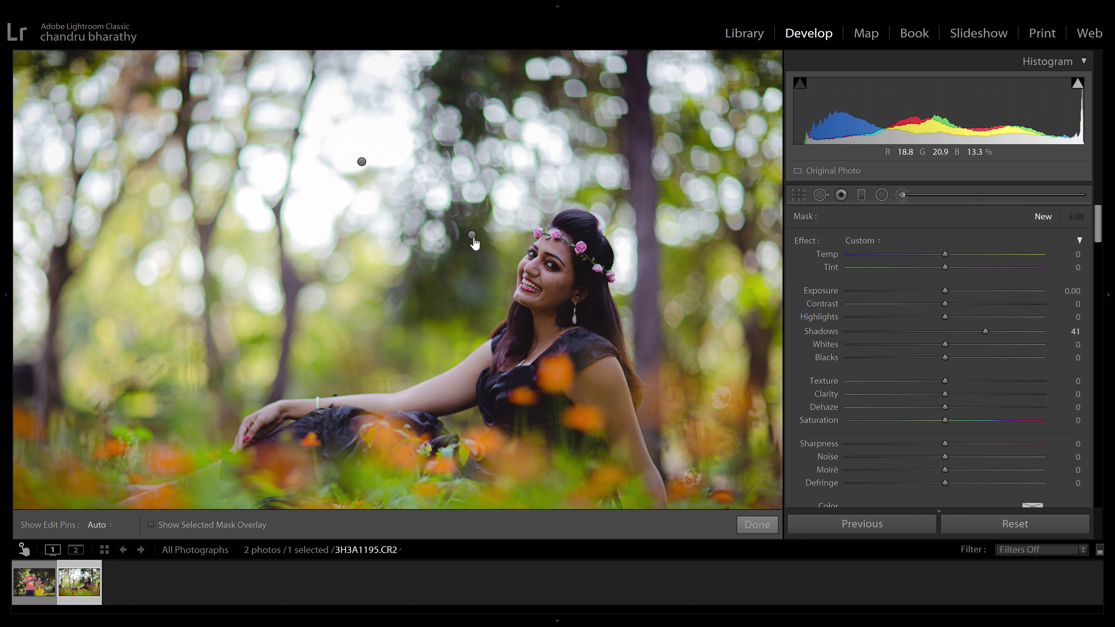
{"action": "left_click", "coordinate": [472, 235]}
{"action": "key", "text": "Delete"}
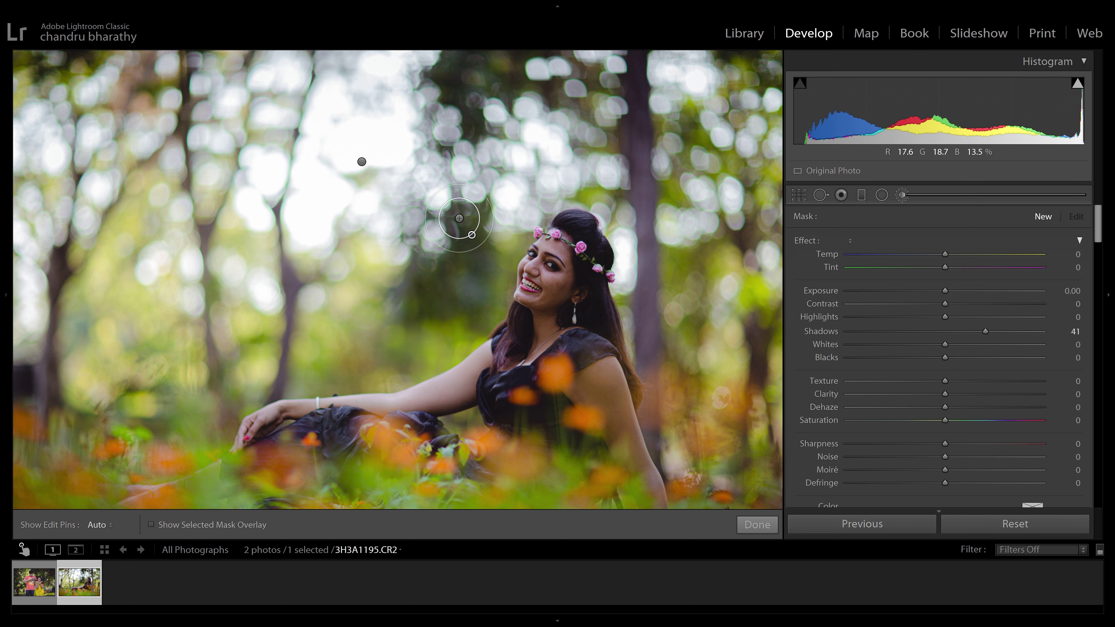
{"action": "left_click", "coordinate": [362, 162]}
{"action": "key", "text": "Delete"}
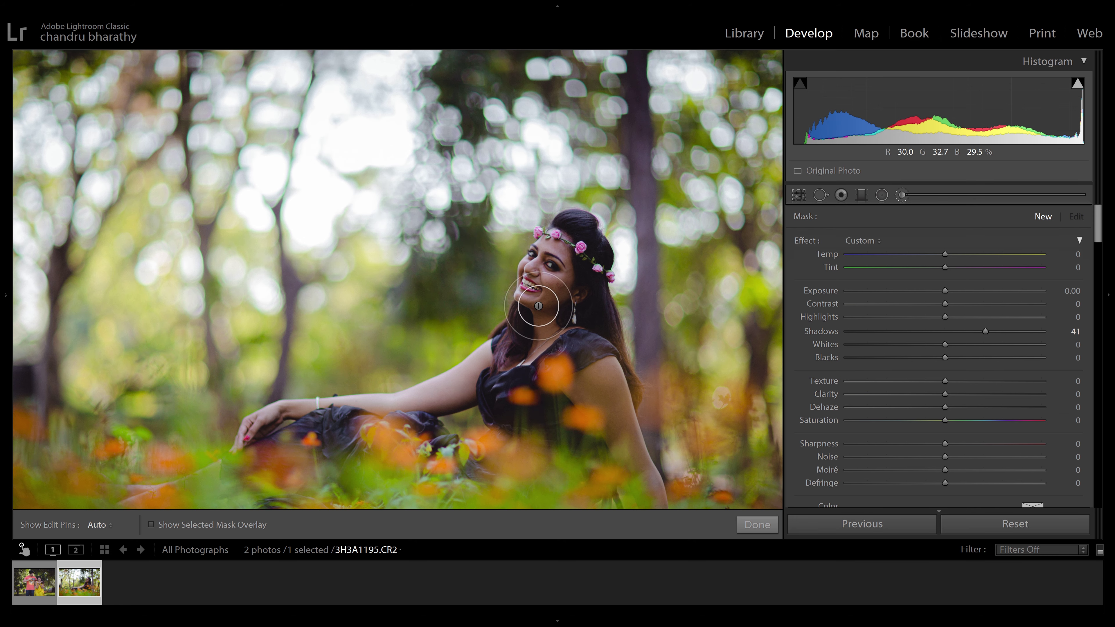
Step: Paint the brush adjustment over the woman's face, neck and shoulder, and set its Shadows to 20, Temp to −4 and Contrast to 5
{"action": "scroll", "coordinate": [547, 281], "scroll_direction": "up", "scroll_amount": 3}
{"action": "mouse_move", "coordinate": [546, 300]}
{"action": "left_mouse_down"}
{"action": "mouse_move", "coordinate": [543, 336]}
{"action": "mouse_move", "coordinate": [555, 281]}
{"action": "mouse_move", "coordinate": [506, 360]}
{"action": "mouse_move", "coordinate": [575, 329]}
{"action": "left_mouse_up"}
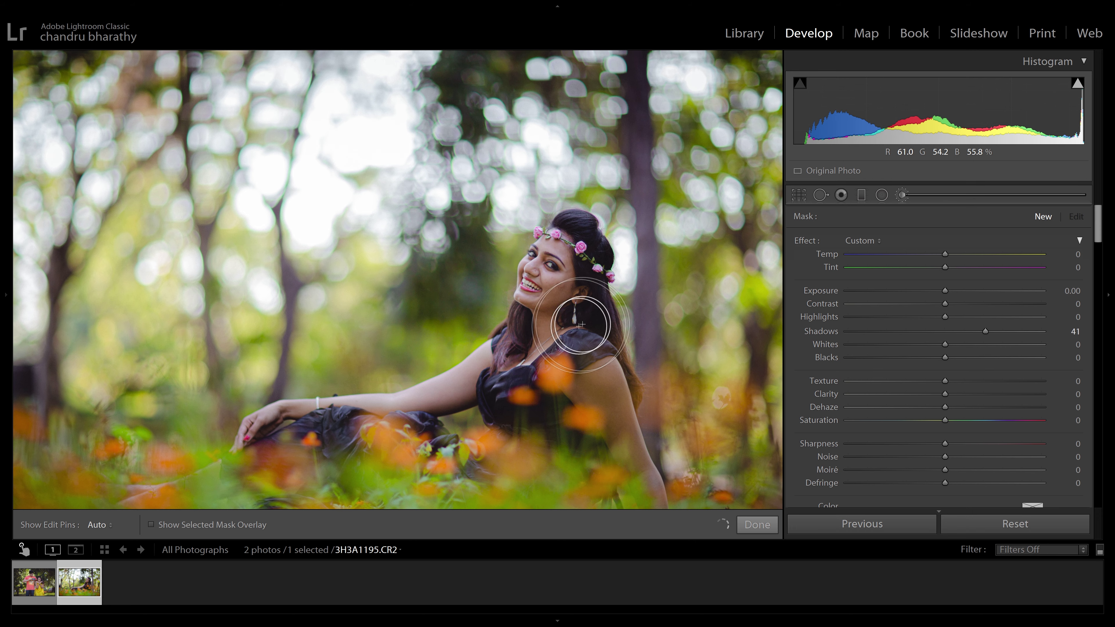
{"action": "left_click_drag", "start_coordinate": [962, 333], "coordinate": [960, 335]}
{"action": "left_click_drag", "start_coordinate": [946, 254], "coordinate": [942, 255]}
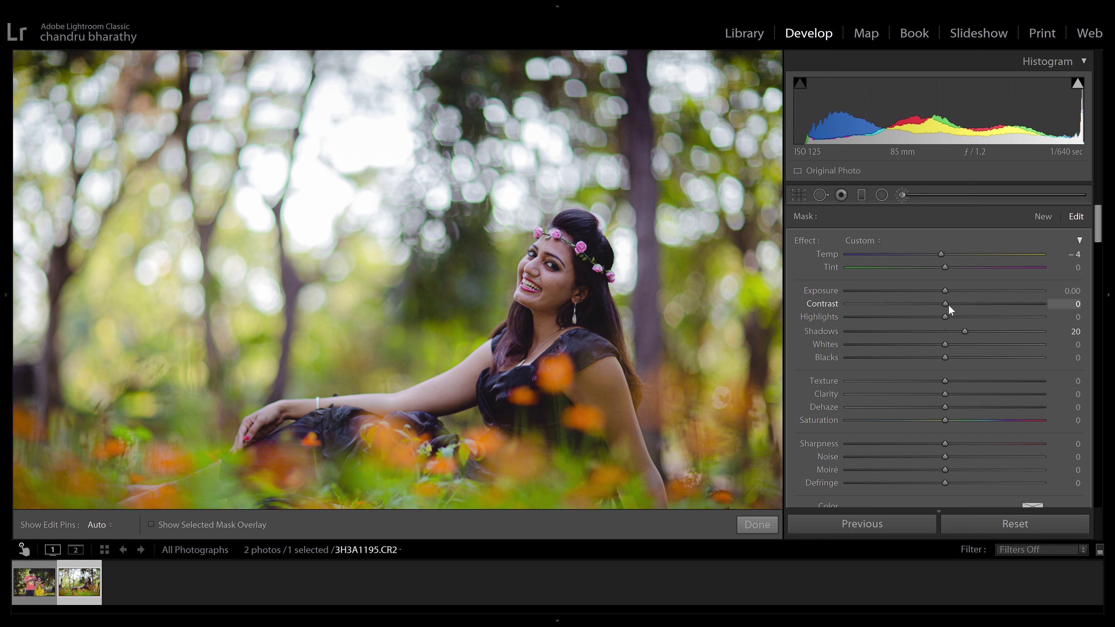
{"action": "left_click", "coordinate": [949, 304]}
Step: Refine the brush adjustment with Shadows 17, Clarity −14, Texture 7 and slightly lower Dehaze, and finish brushing
{"action": "left_click_drag", "start_coordinate": [962, 331], "coordinate": [959, 334]}
{"action": "left_click_drag", "start_coordinate": [945, 394], "coordinate": [934, 394]}
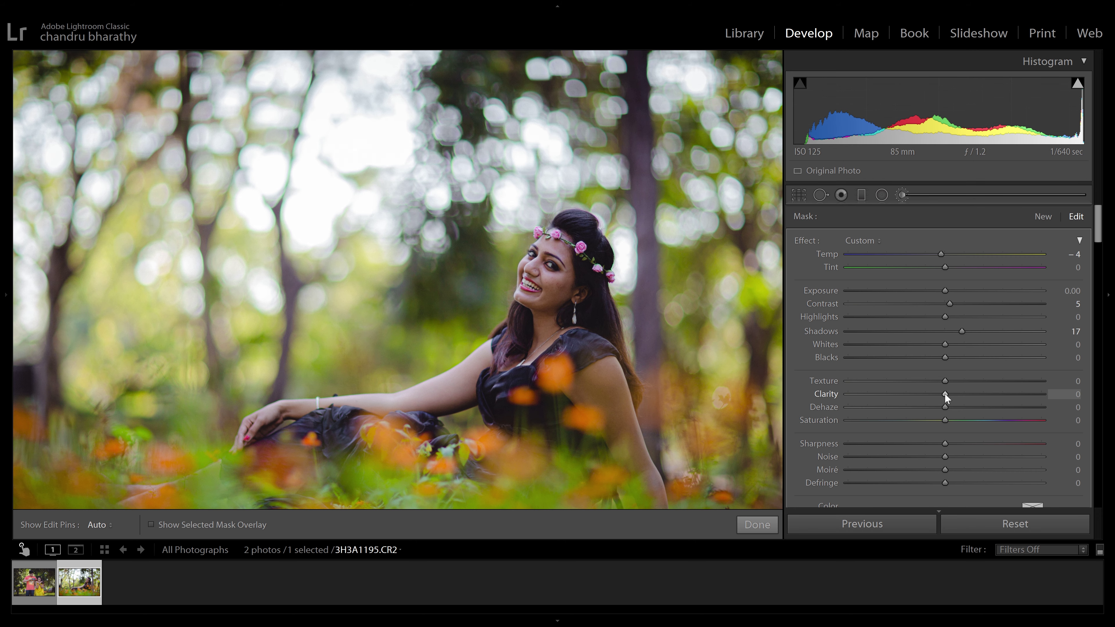
{"action": "left_click_drag", "start_coordinate": [759, 469], "coordinate": [804, 452]}
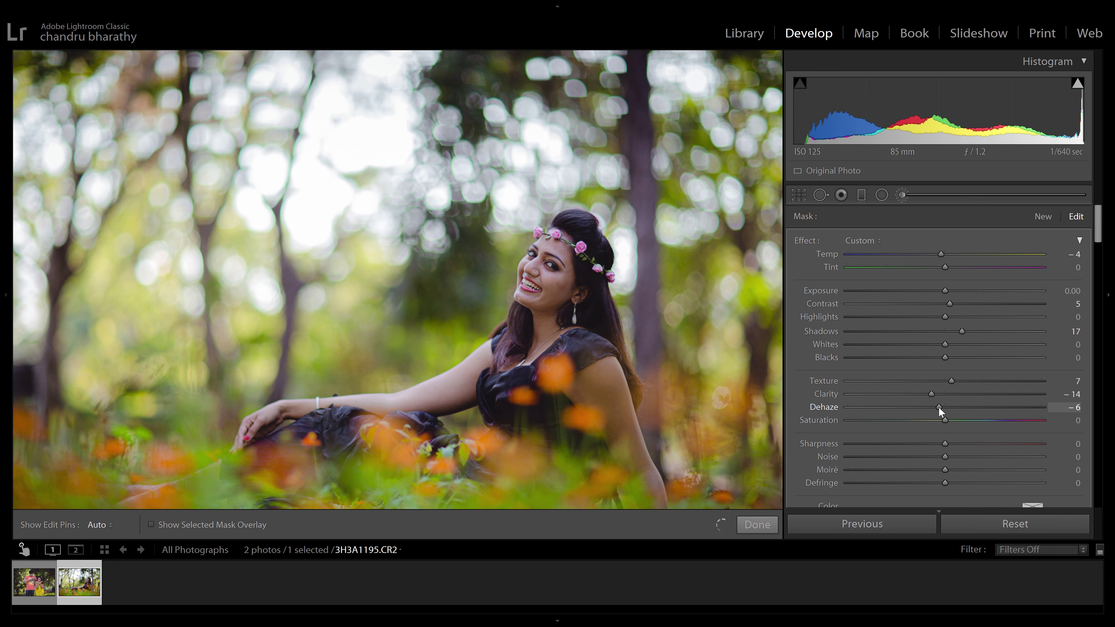
{"action": "left_click_drag", "start_coordinate": [938, 407], "coordinate": [938, 408]}
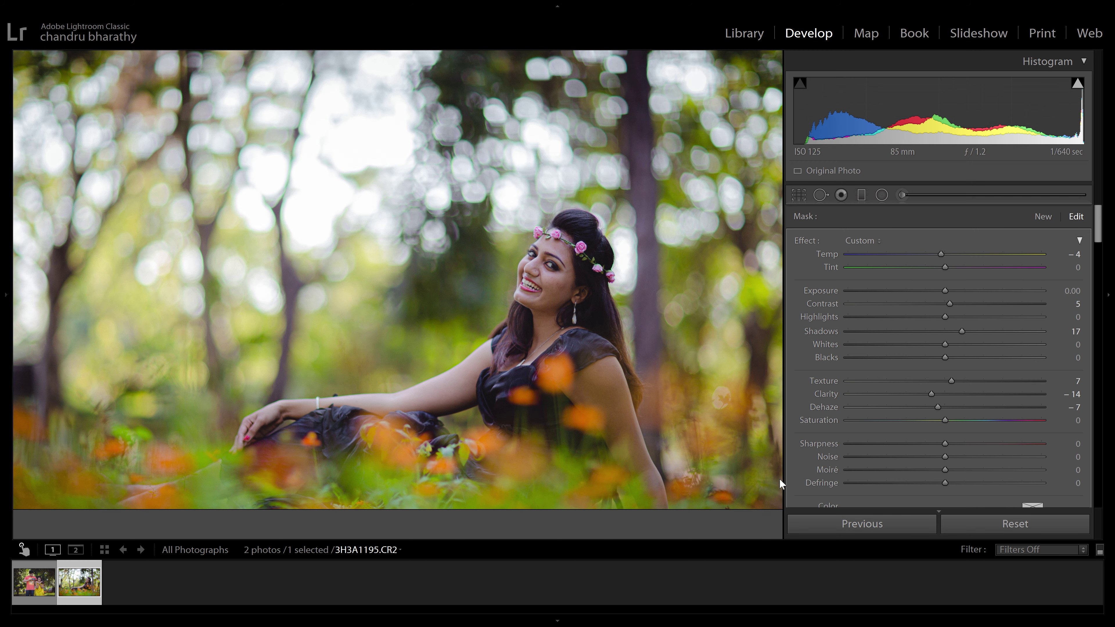
{"action": "key", "text": "Escape"}
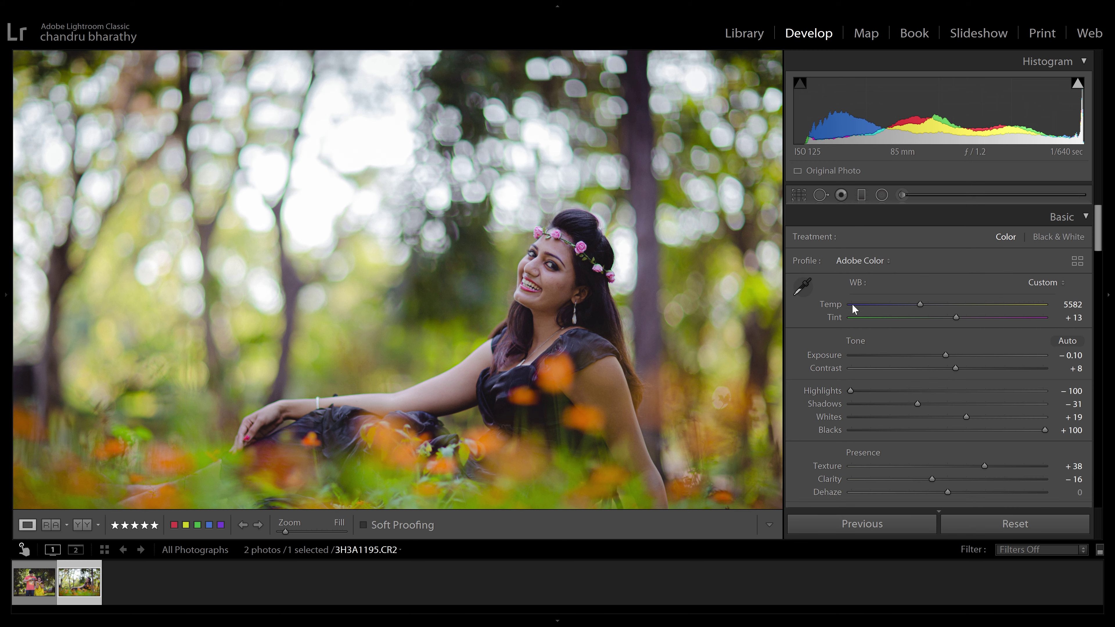
Step: Set the overall Shadows to −46 and, with the whole photo in view, the post-crop vignette Amount to −27
{"action": "left_click_drag", "start_coordinate": [909, 404], "coordinate": [901, 403]}
{"action": "left_click_drag", "start_coordinate": [1097, 232], "coordinate": [1096, 483]}
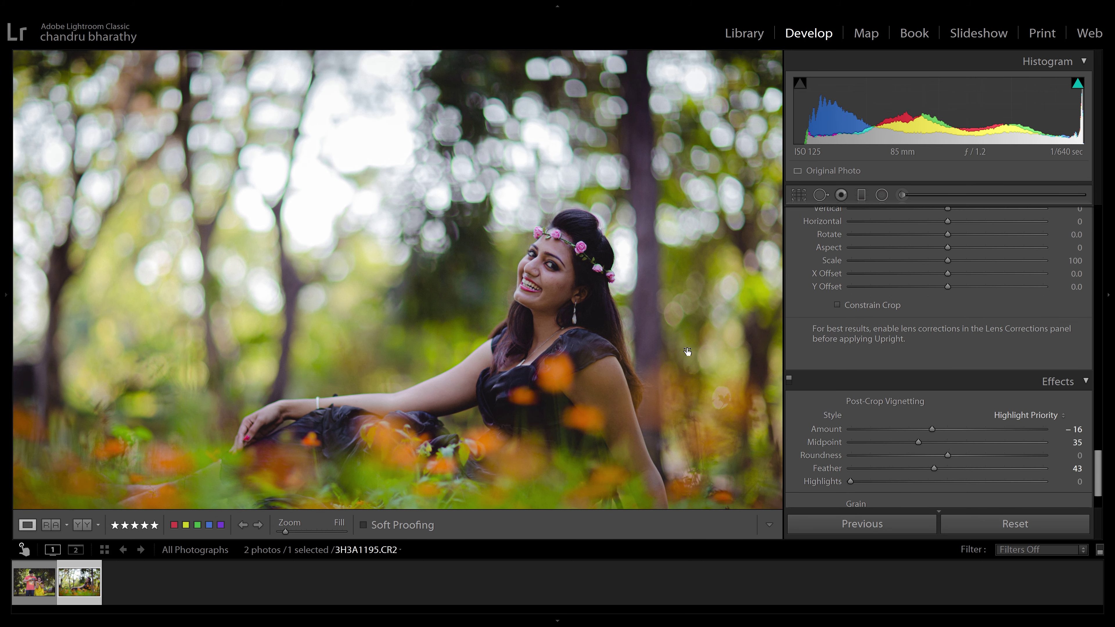
{"action": "left_click", "coordinate": [662, 330]}
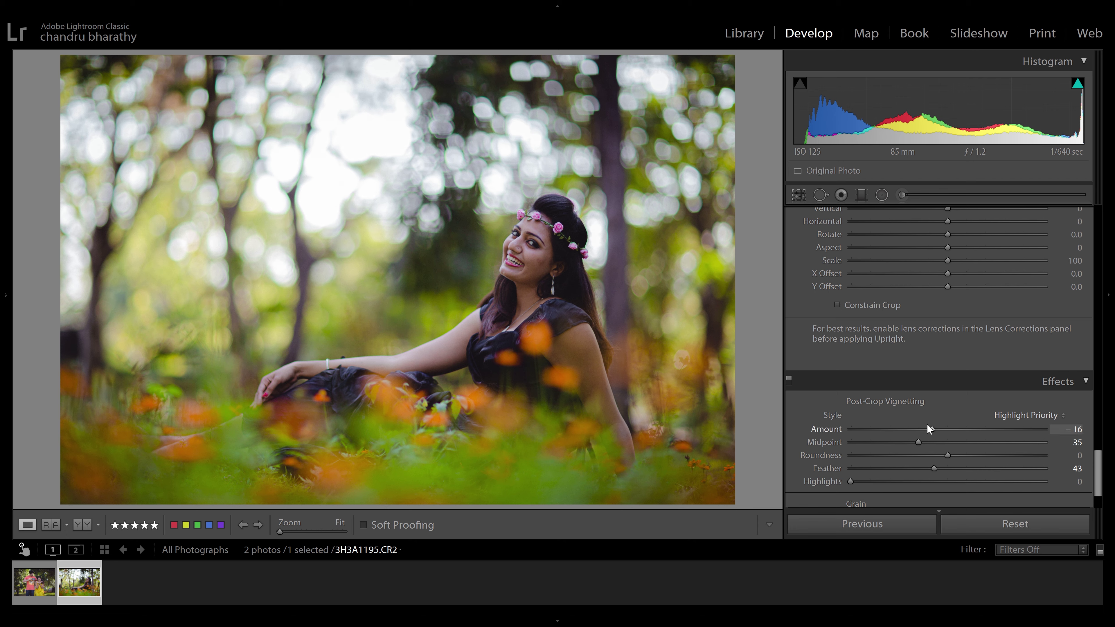
{"action": "left_click_drag", "start_coordinate": [931, 428], "coordinate": [921, 428]}
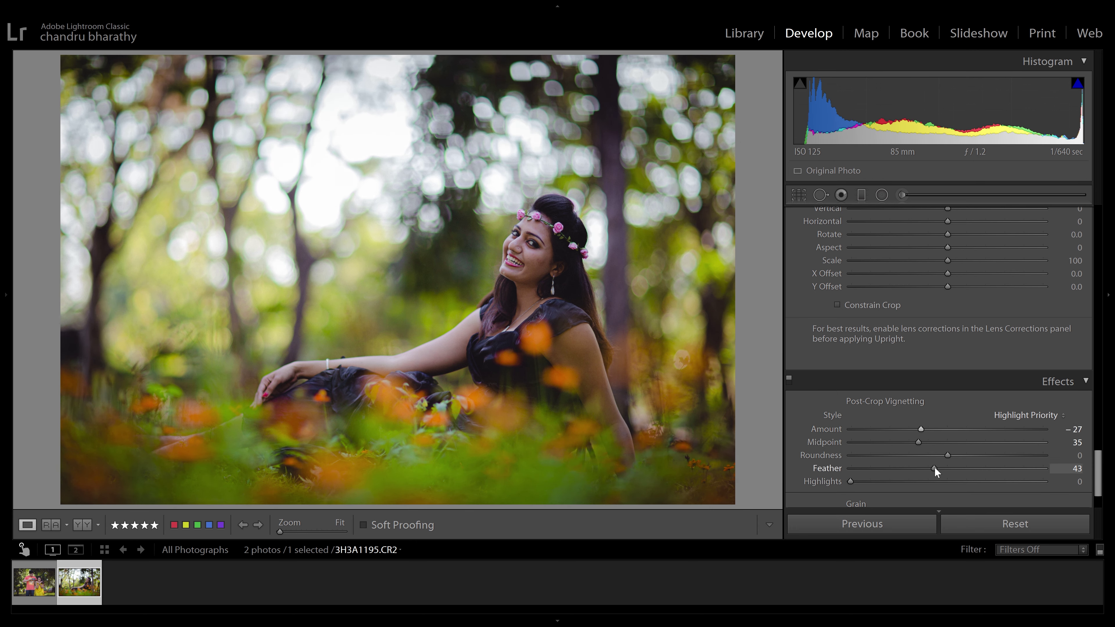
Step: Set the vignette's Midpoint to 0, Feather to about the middle of its range, and fine-tune the Amount
{"action": "left_click_drag", "start_coordinate": [932, 468], "coordinate": [846, 443]}
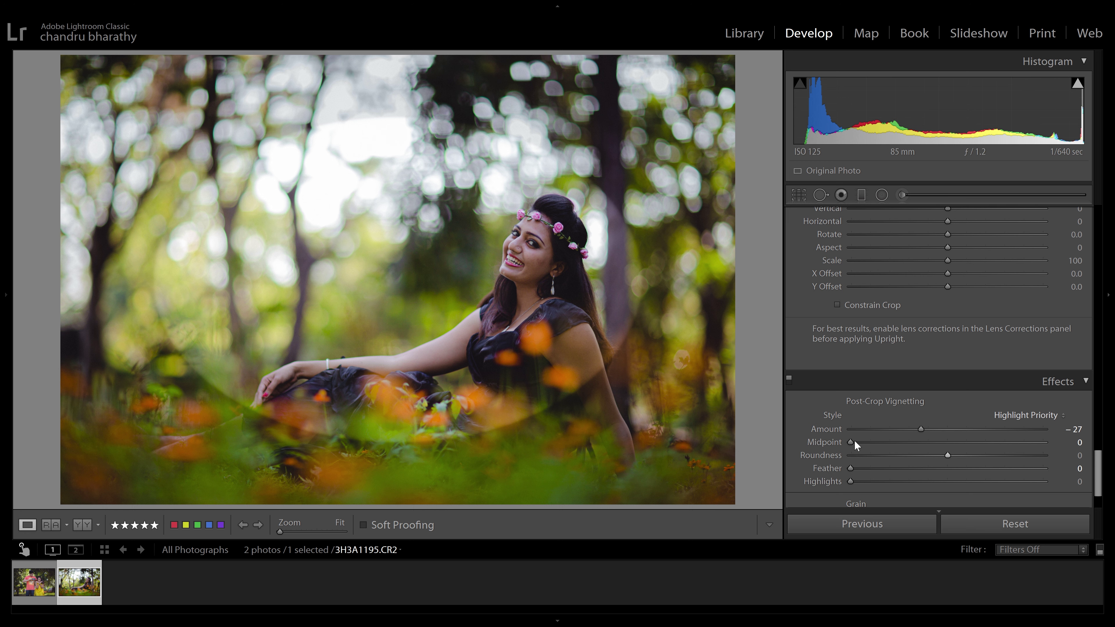
{"action": "left_click_drag", "start_coordinate": [850, 468], "coordinate": [946, 468]}
{"action": "left_click_drag", "start_coordinate": [921, 429], "coordinate": [920, 429]}
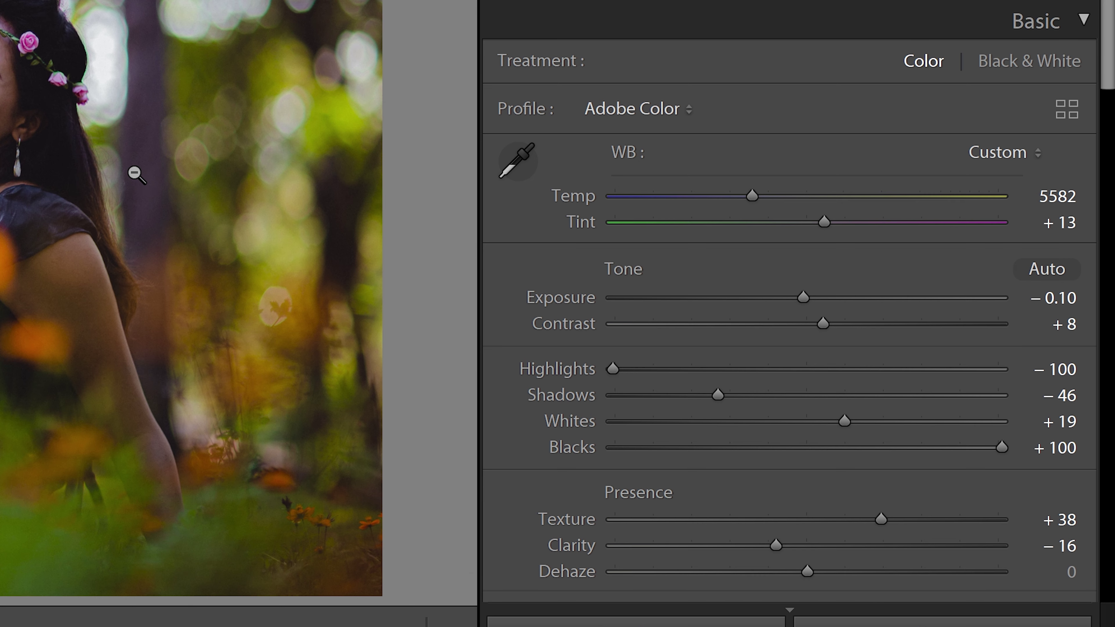
Step: Compare the graded photo of the seated woman with its original state
{"action": "key", "text": "backslash"}
{"action": "key", "text": "backslash"}
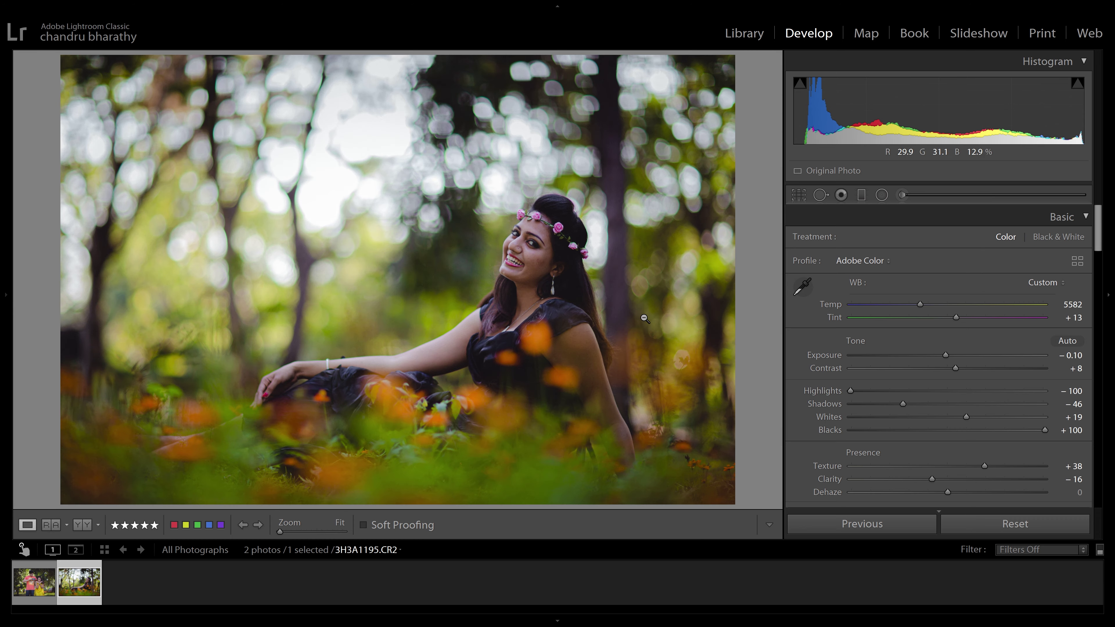